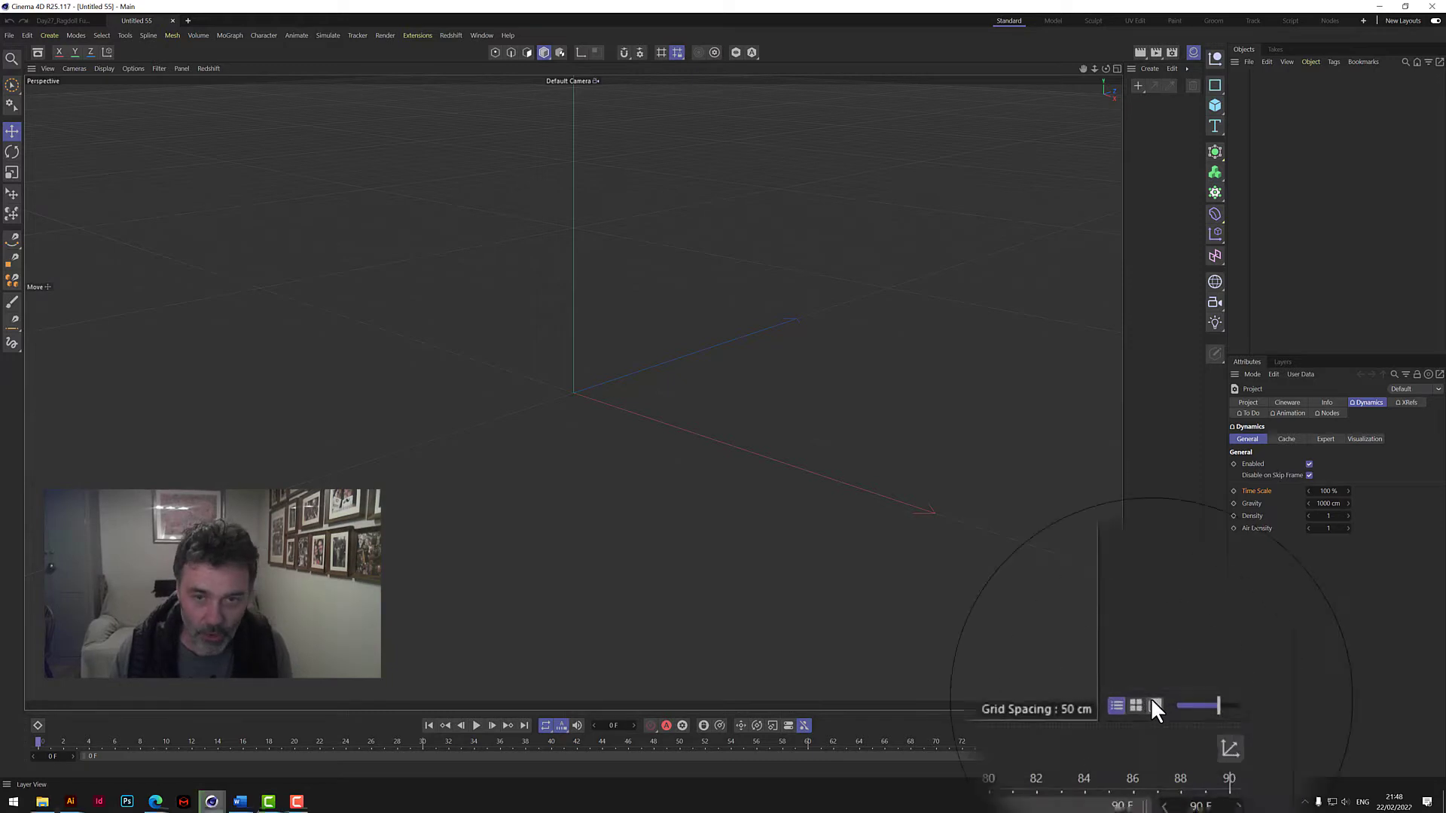
Step: Add a cube, then delete both cubes so the scene is empty
{"action": "left_click", "coordinate": [1217, 110]}
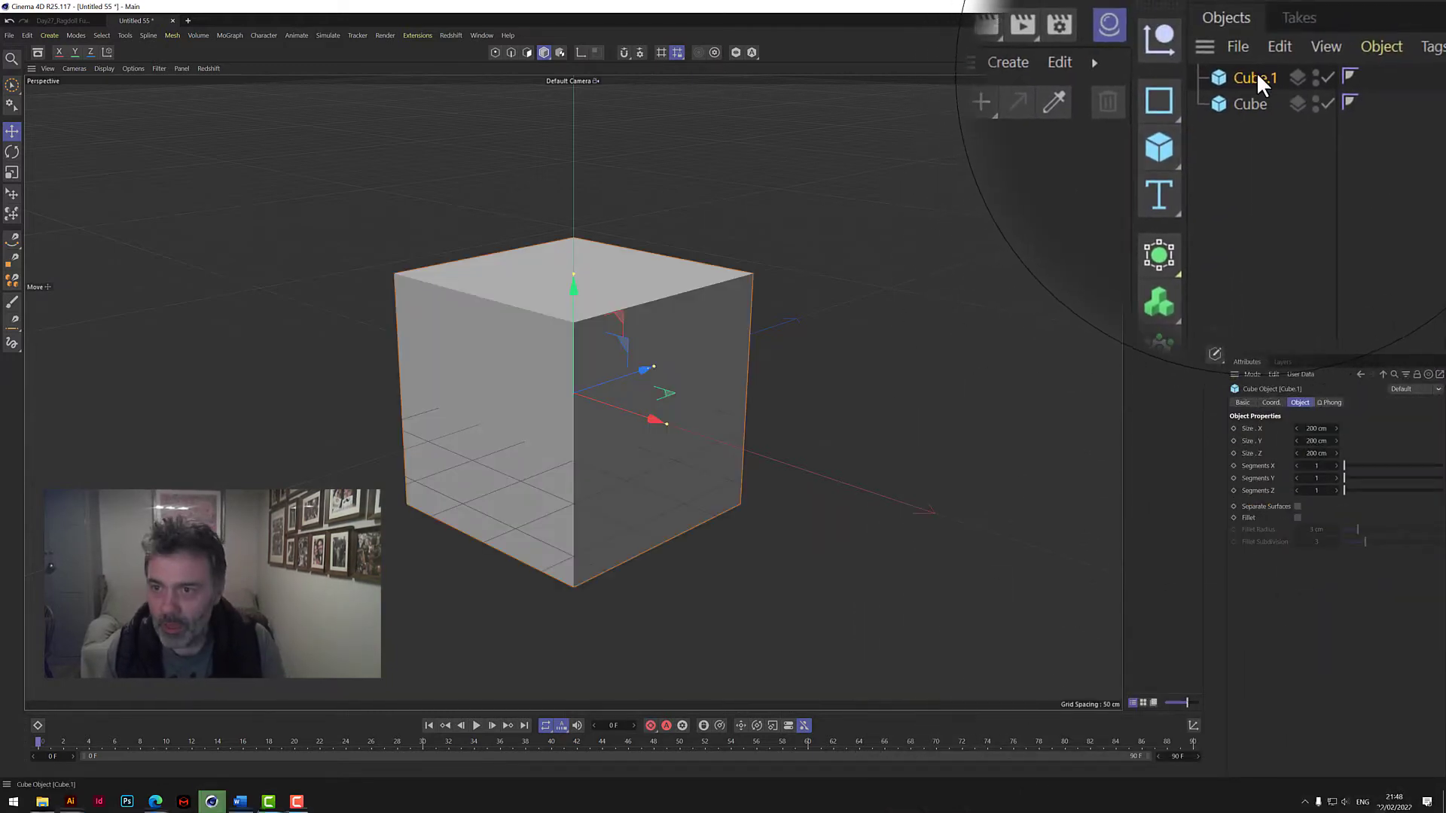
{"action": "key", "text": "Delete"}
{"action": "left_click", "coordinate": [1255, 71]}
{"action": "key", "text": "Delete"}
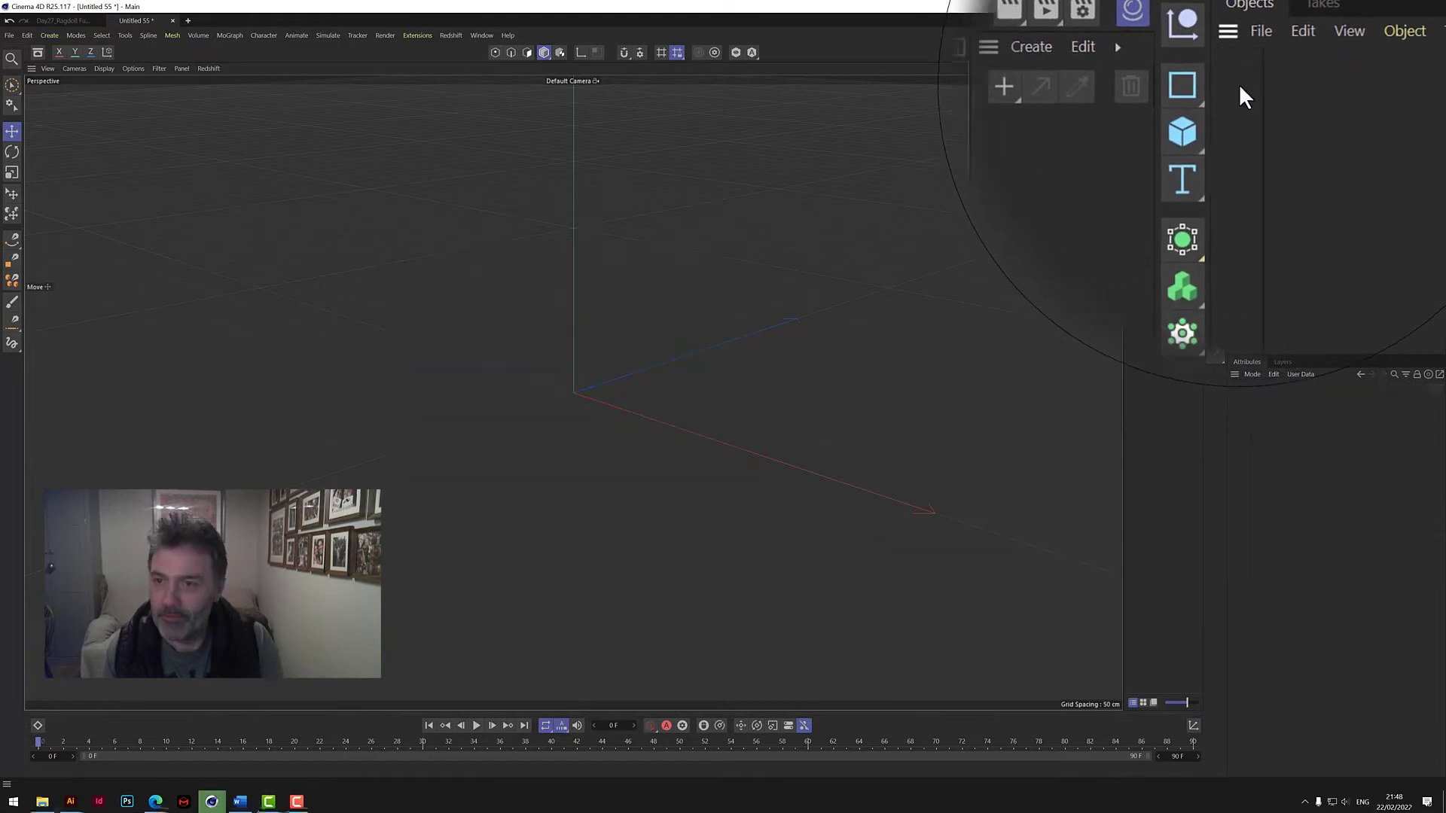
Step: Add a 180 cm Figure mannequin with 14 segments and select it
{"action": "left_click", "coordinate": [1215, 105]}
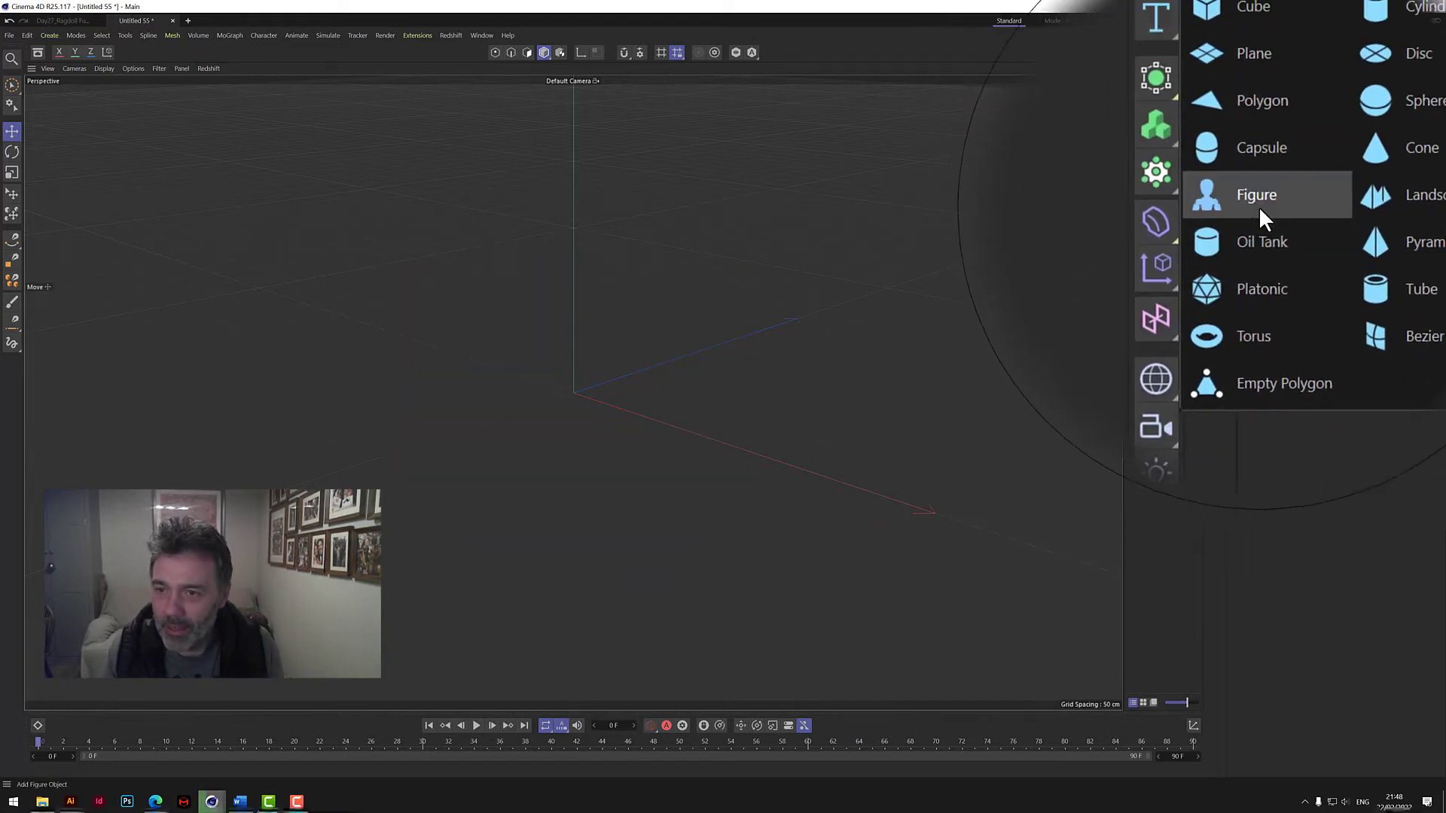
{"action": "left_click", "coordinate": [1262, 215]}
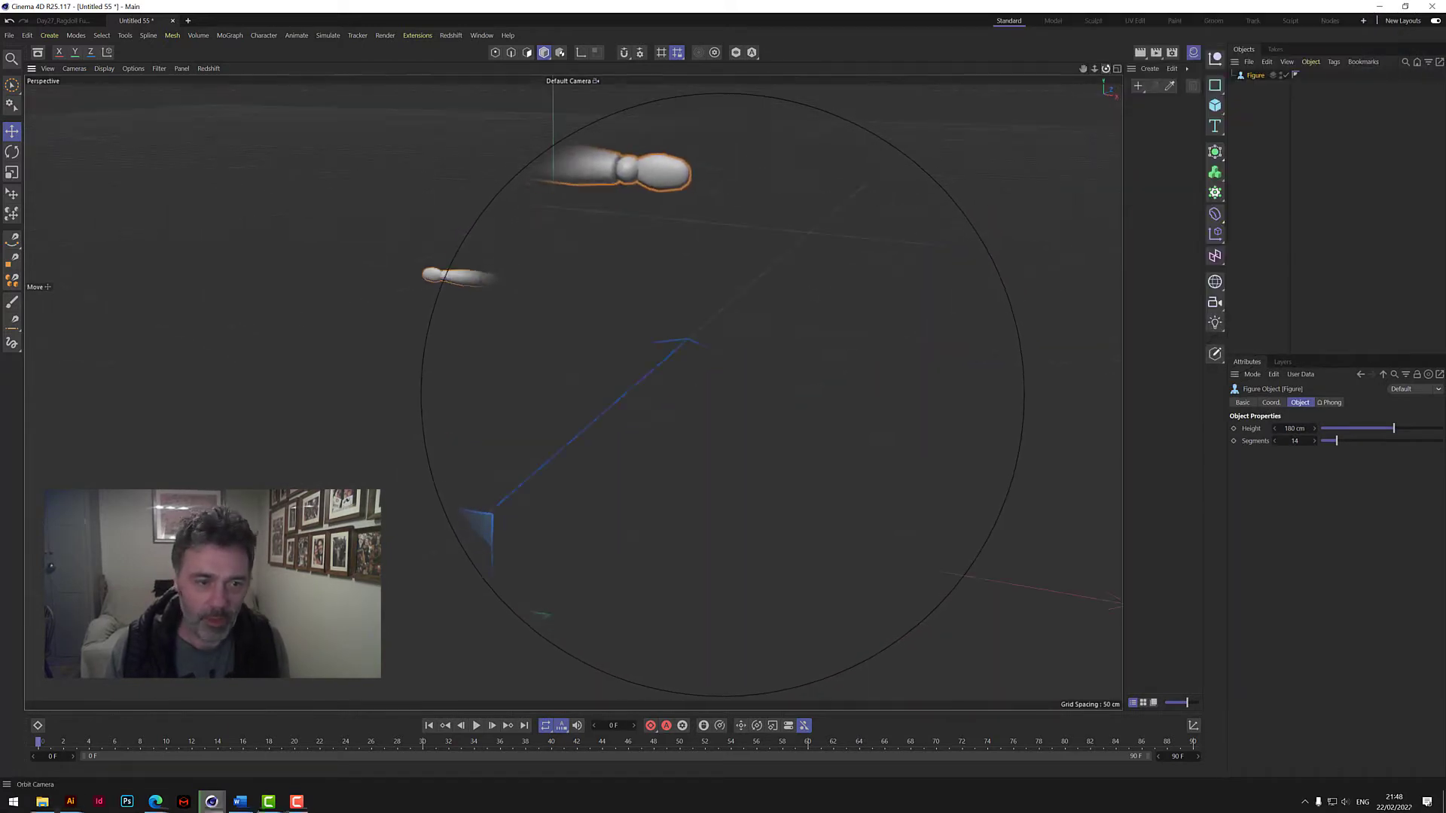
{"action": "left_click", "coordinate": [1263, 119]}
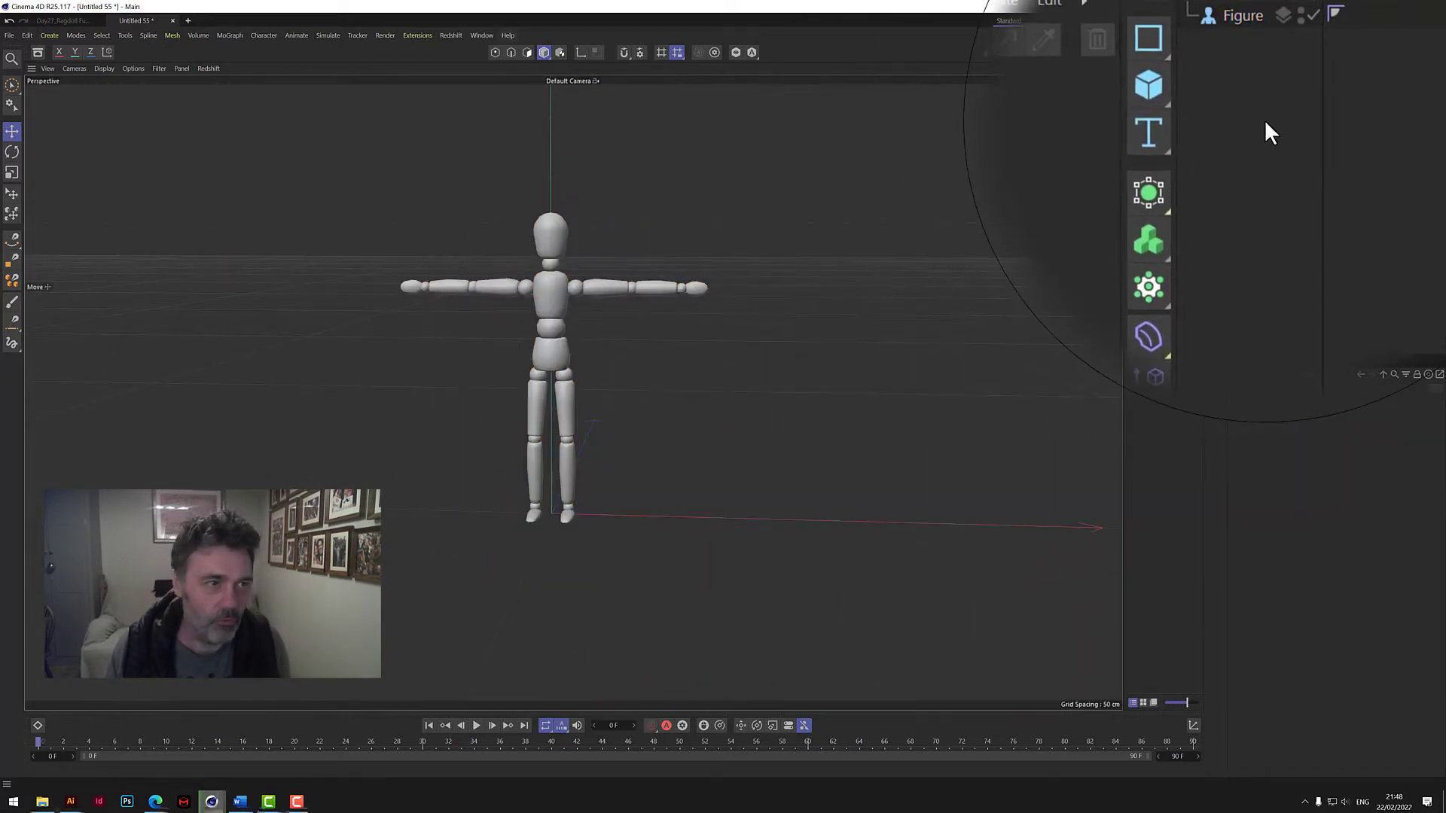
{"action": "left_click", "coordinate": [1256, 75]}
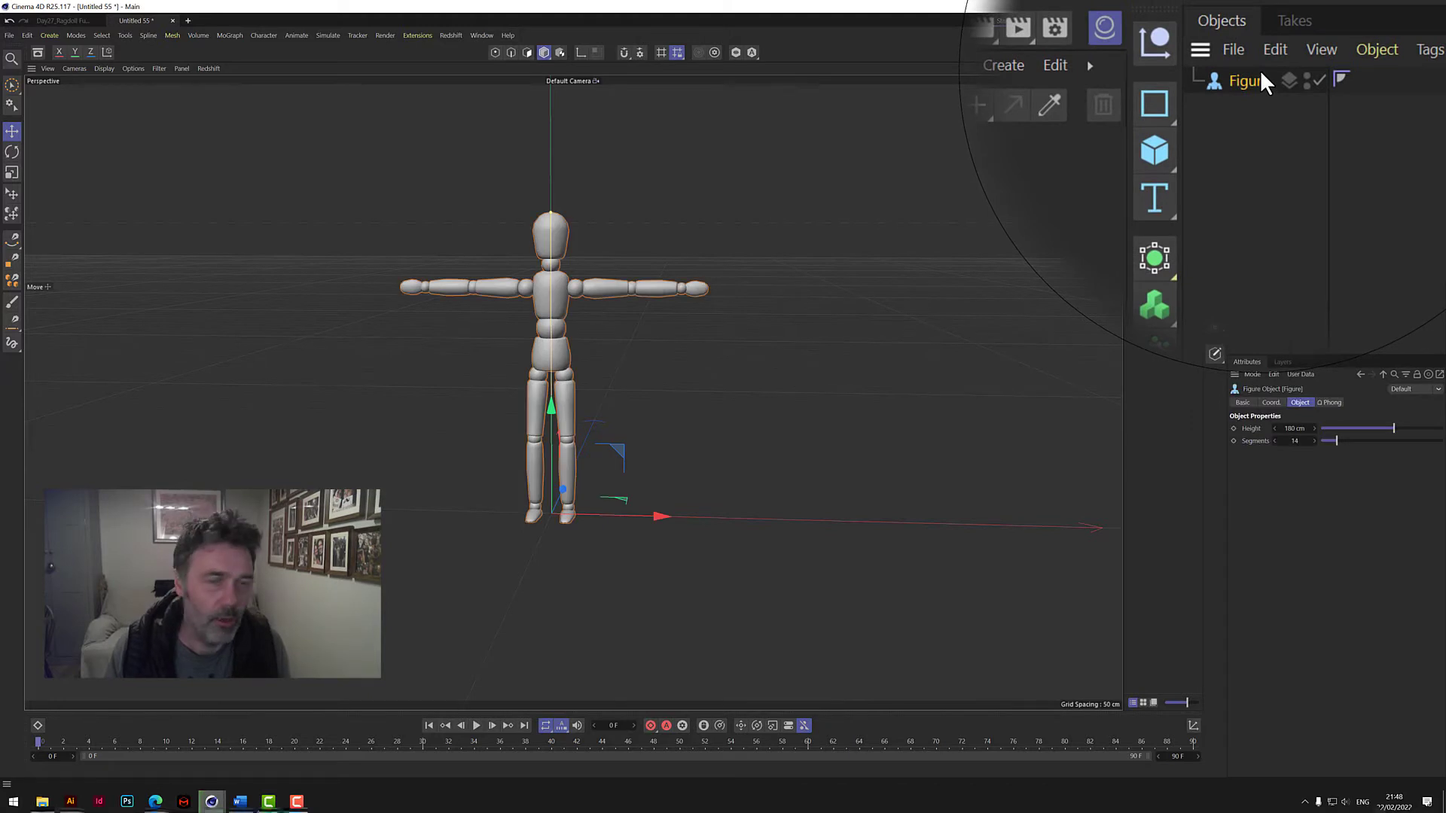
Step: Wrap the Figure in a Voronoi Fracture using Inverse Normal distribution (2 points, 0.16 deviation)
{"action": "left_click", "coordinate": [234, 35]}
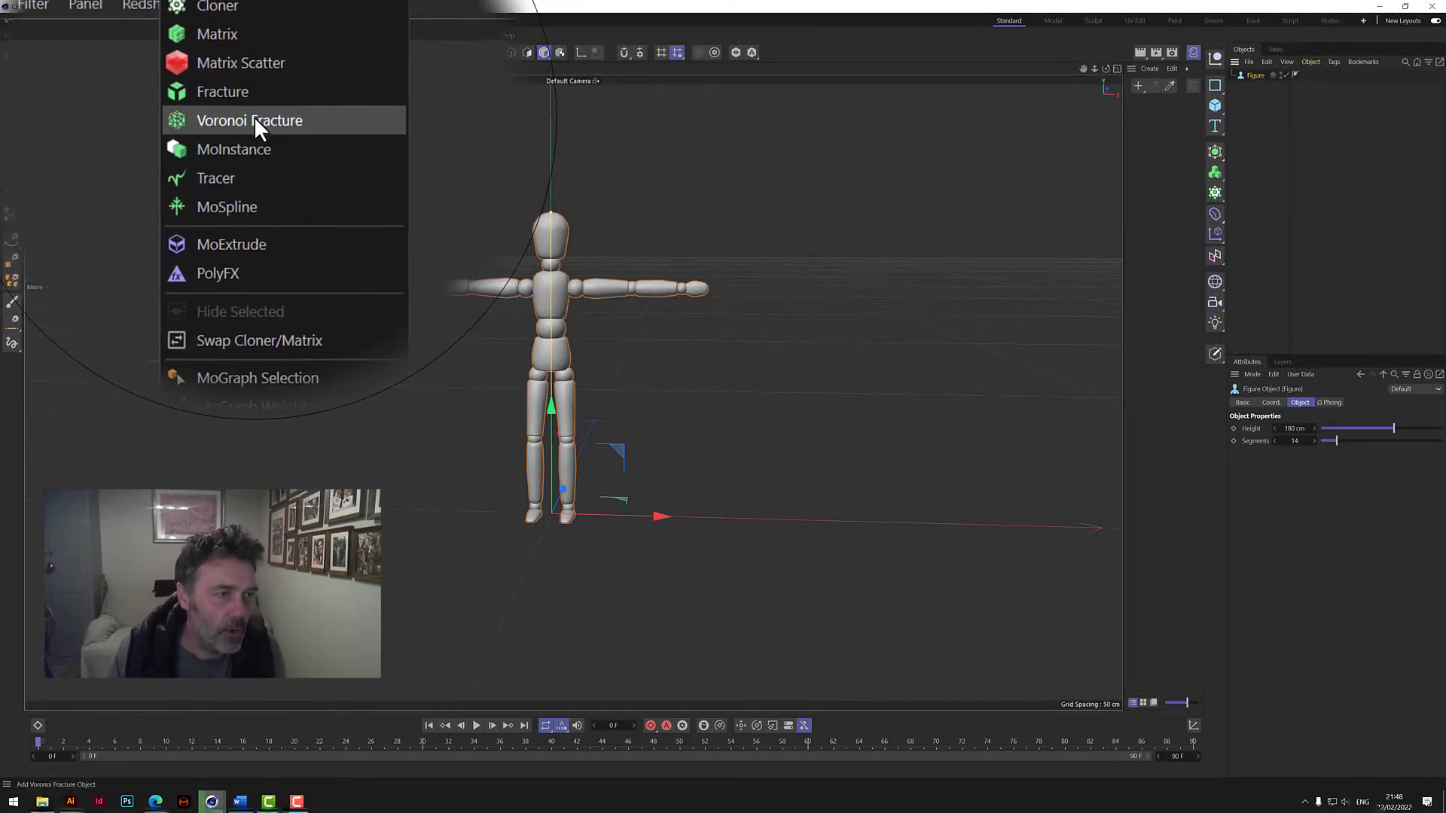
{"action": "left_click", "coordinate": [255, 120]}
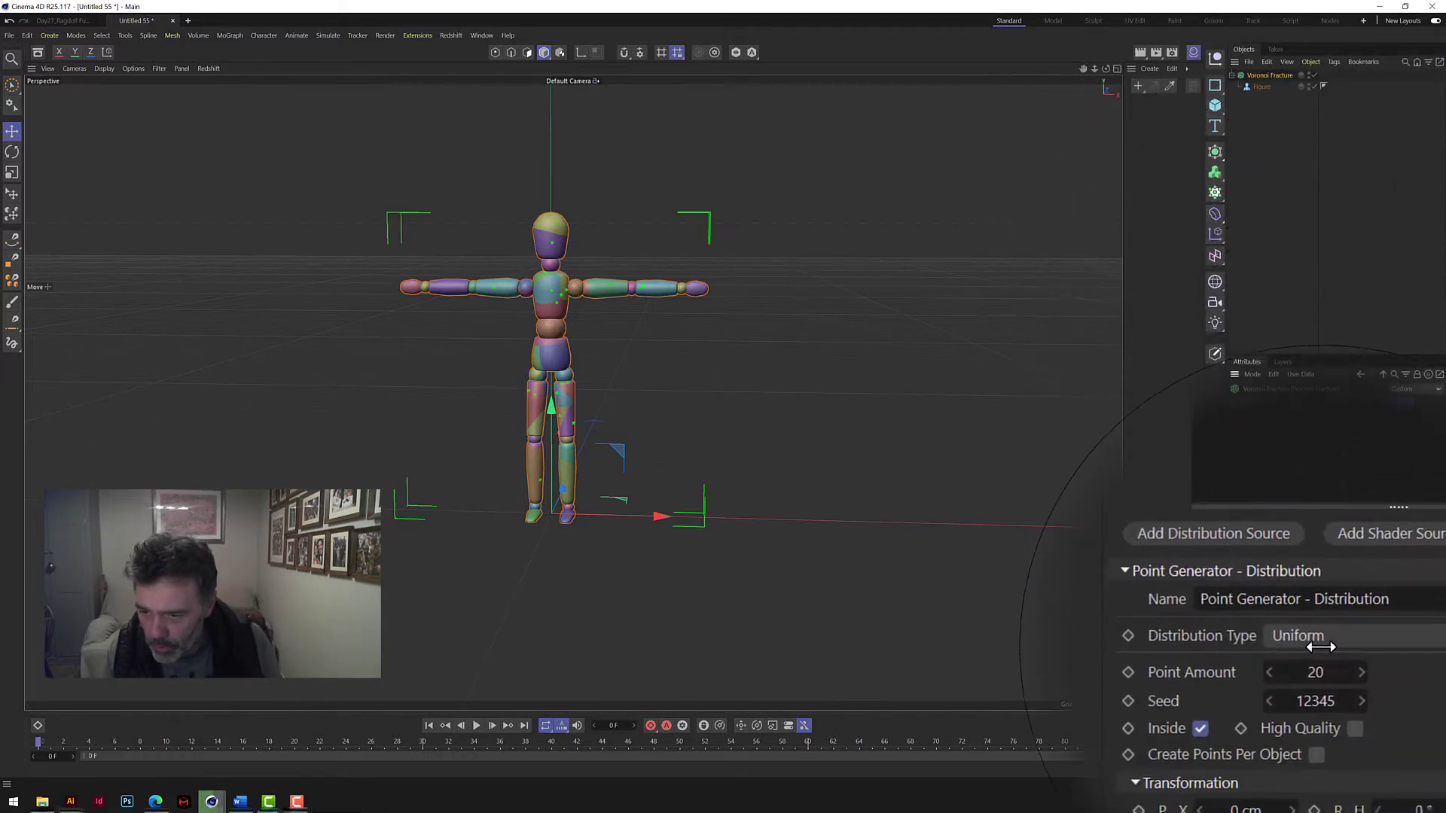
{"action": "left_click", "coordinate": [1321, 662]}
{"action": "left_click", "coordinate": [1326, 628]}
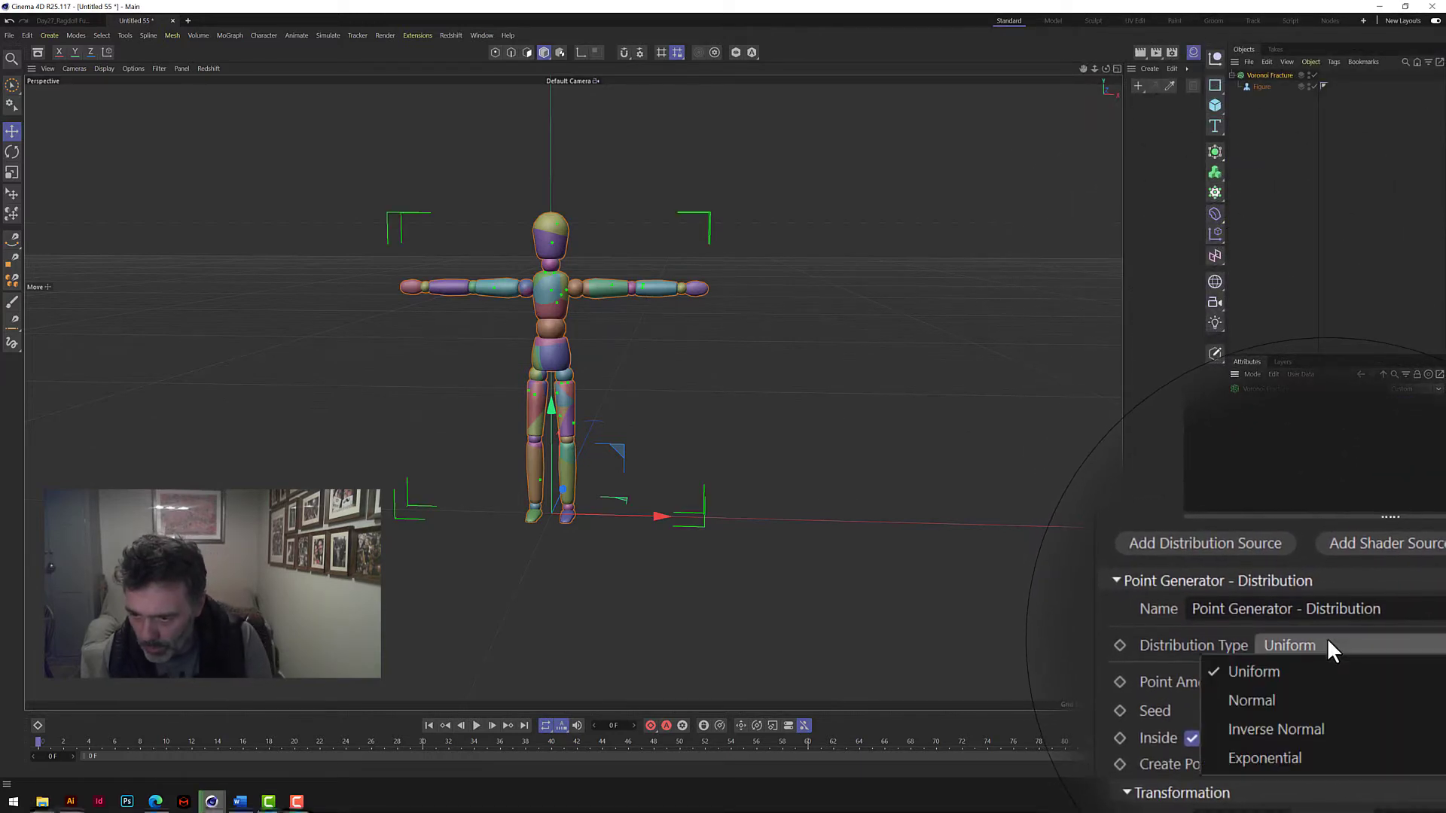
{"action": "left_click", "coordinate": [1314, 674]}
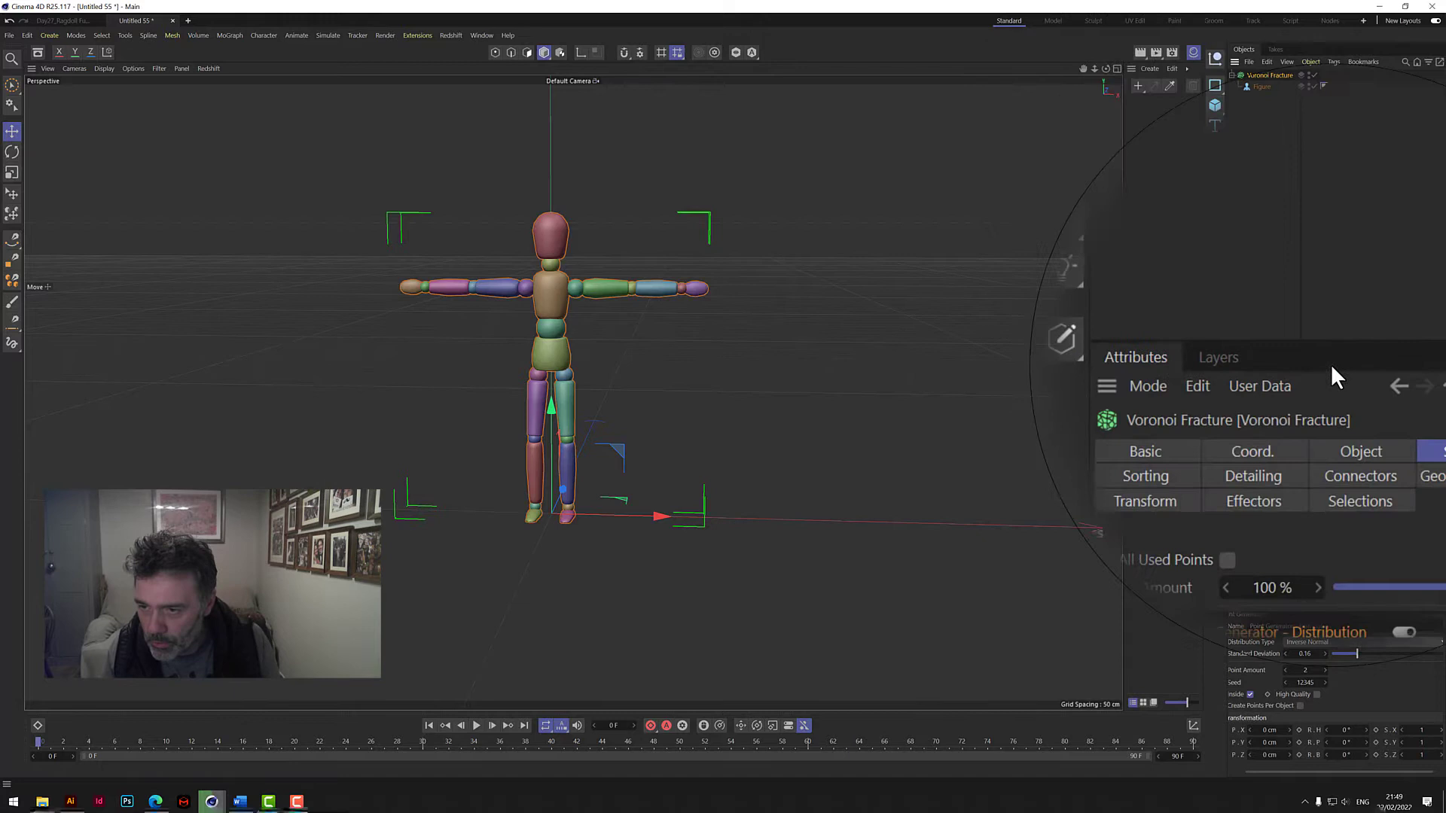
Step: Create a fixed Connector for the fracture and add a Rigid Body tag to it
{"action": "left_click", "coordinate": [1340, 412]}
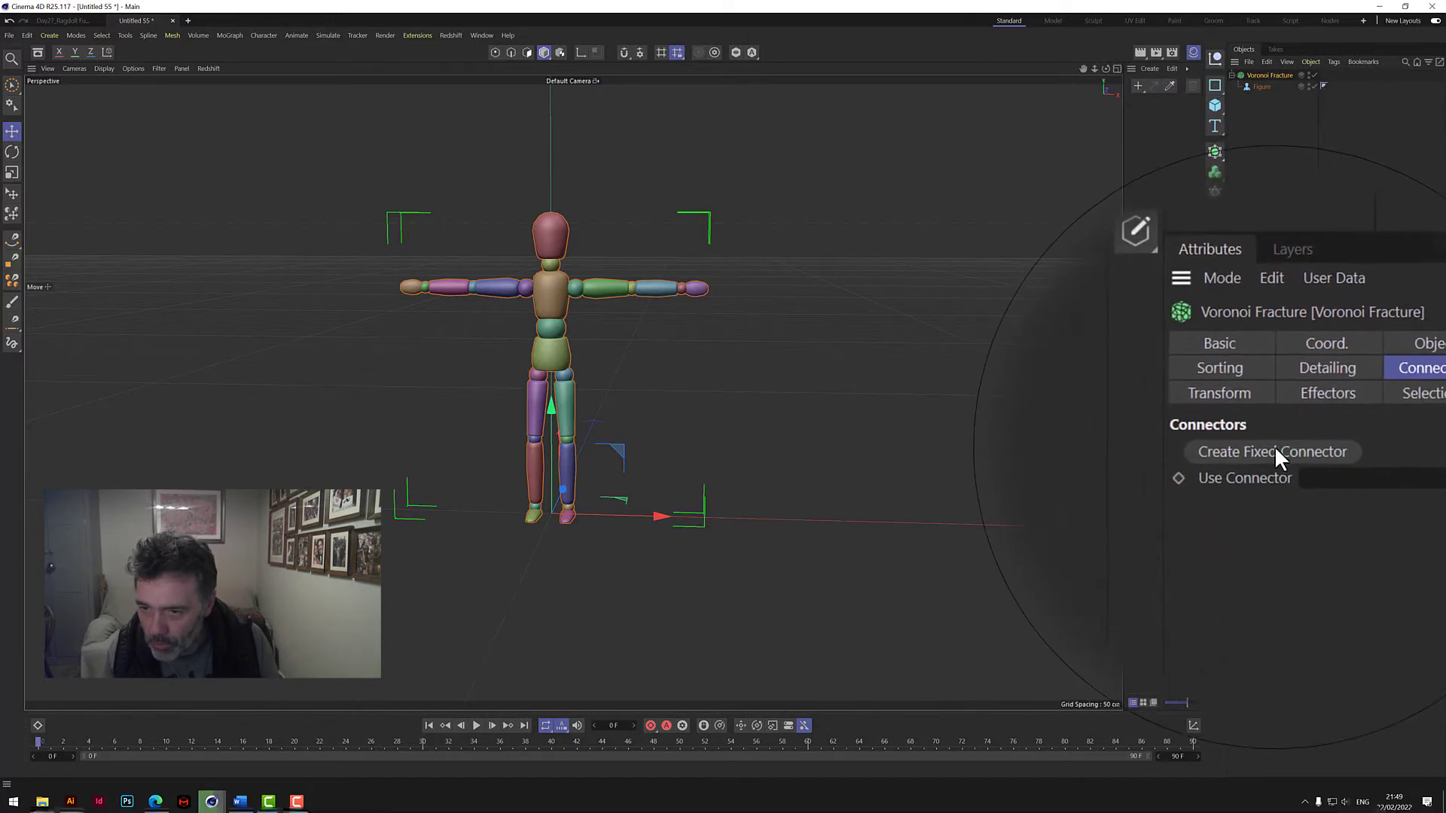
{"action": "left_click", "coordinate": [1268, 449]}
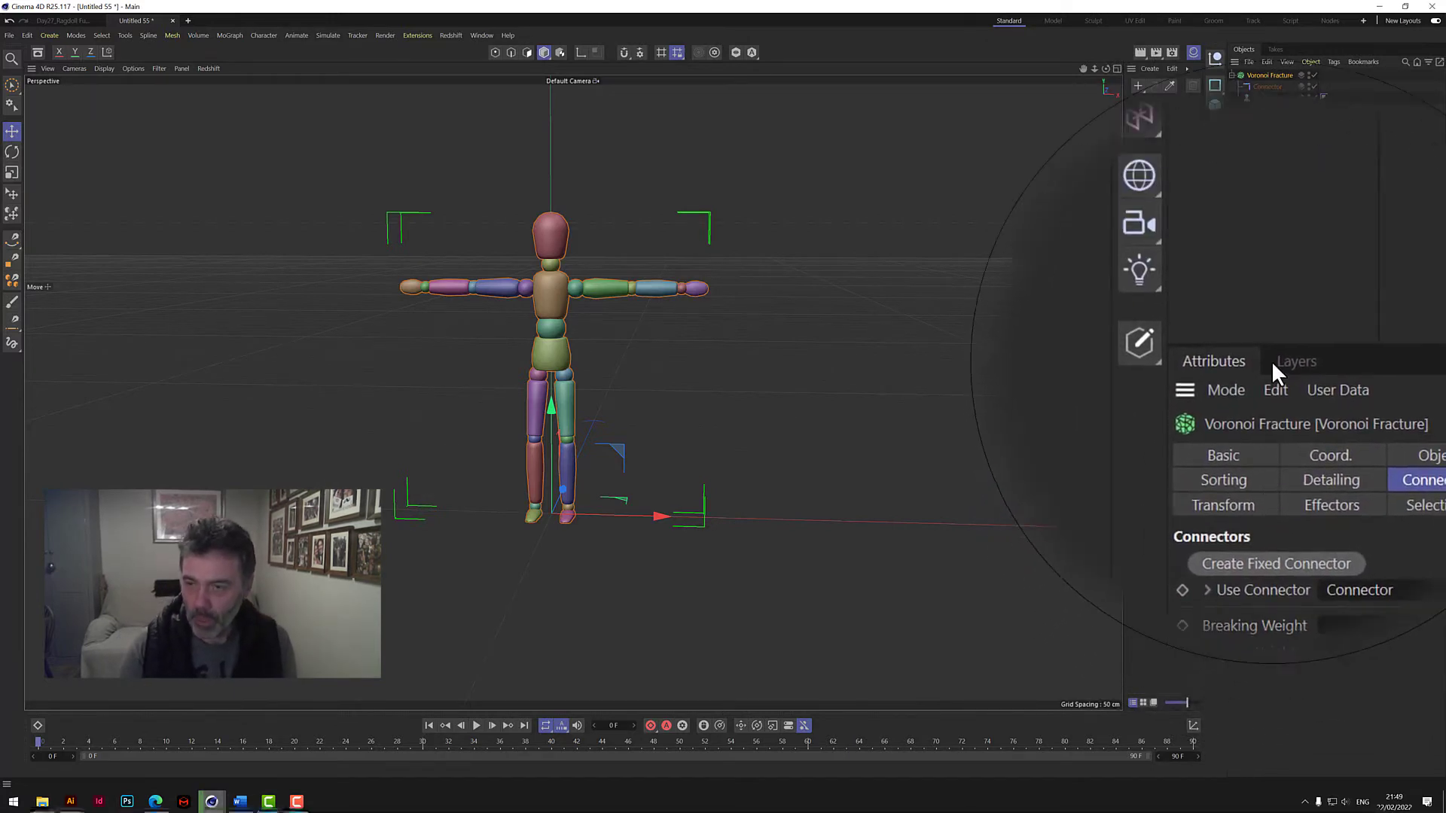
{"action": "right_click", "coordinate": [1278, 75]}
{"action": "mouse_move", "coordinate": [1321, 244]}
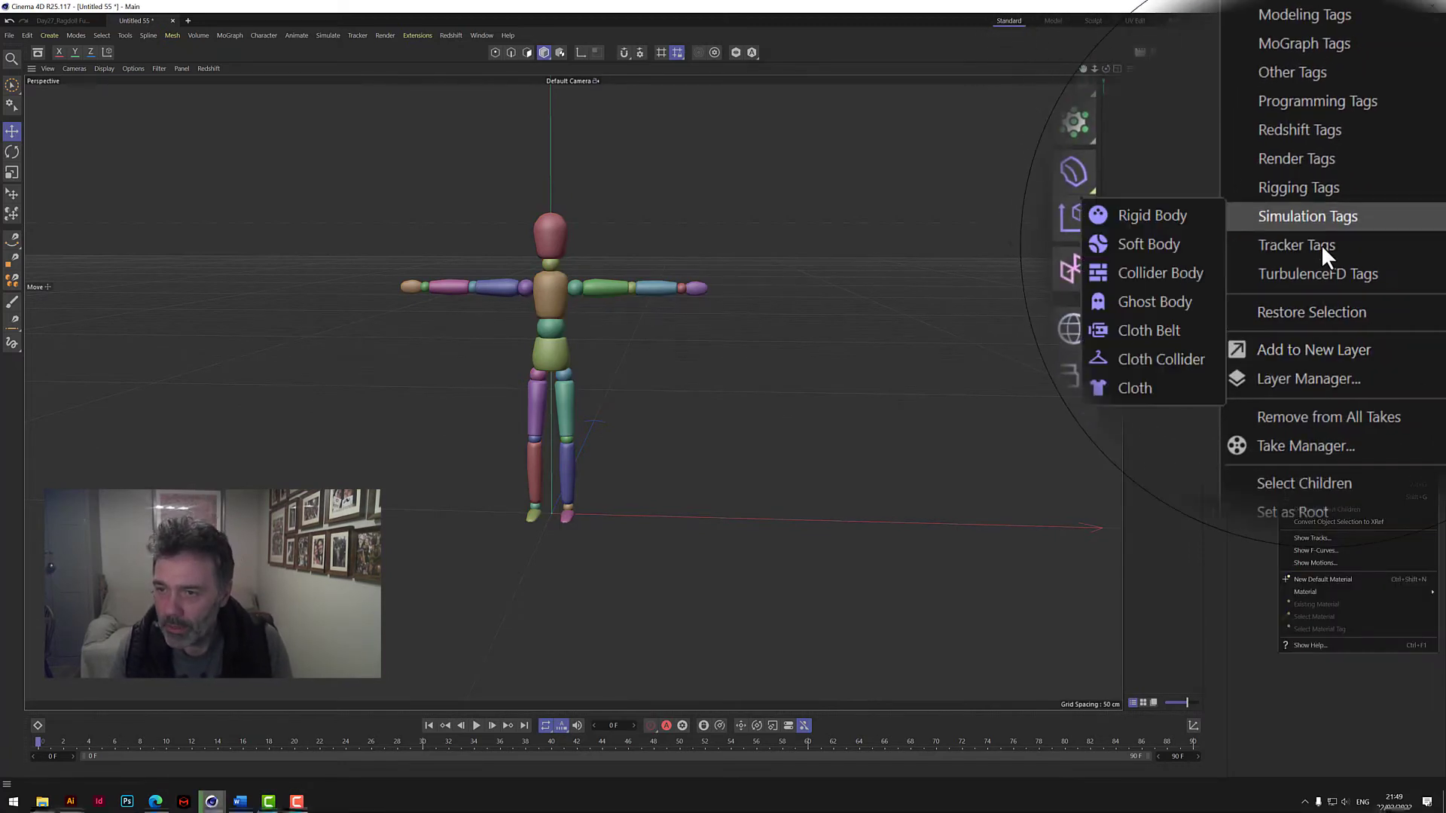
{"action": "left_click", "coordinate": [1138, 233]}
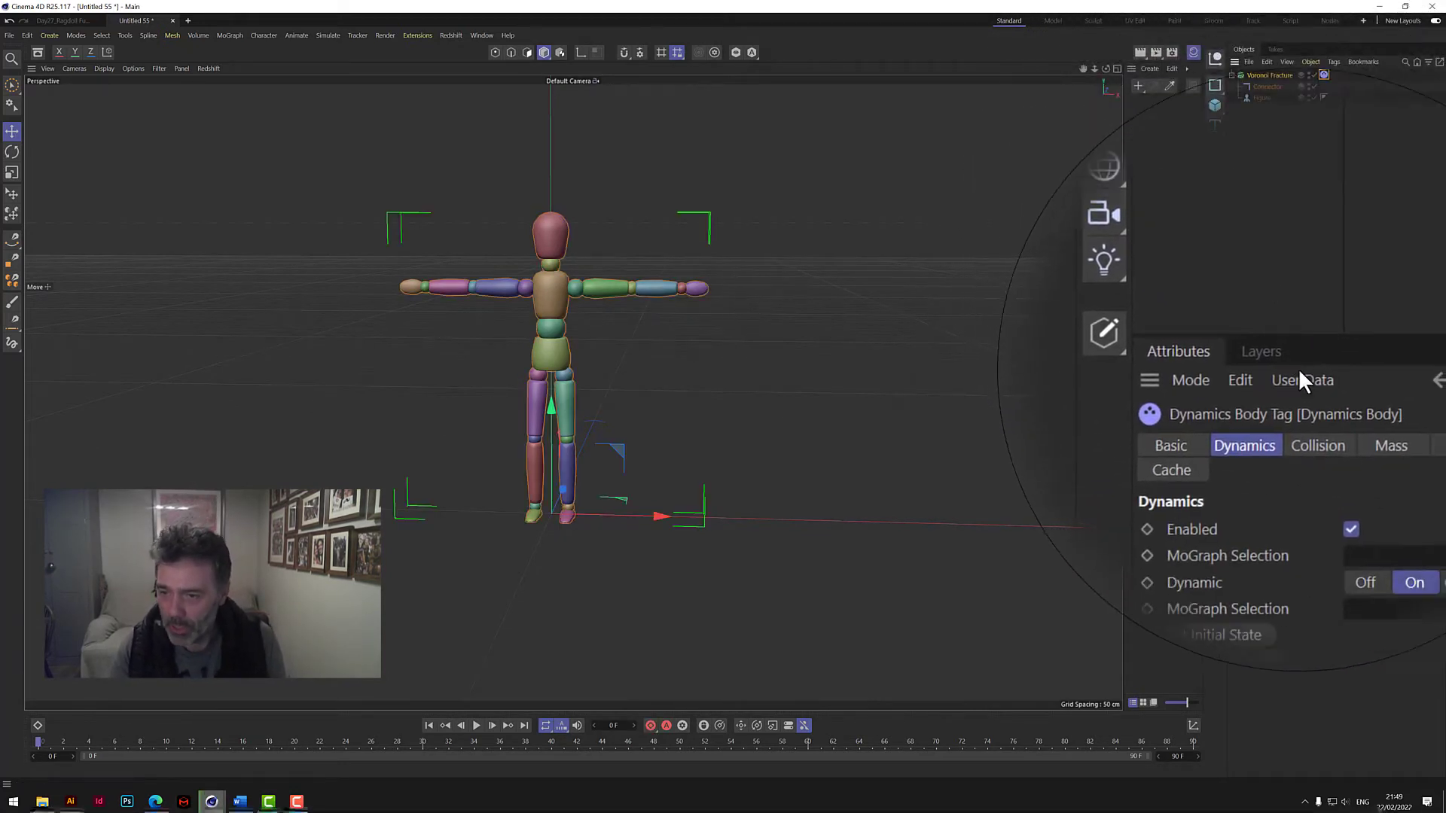
Step: Check the Rigid Body's Collision, Mass and Force settings, with Angular Damping at 100%
{"action": "left_click", "coordinate": [1309, 407]}
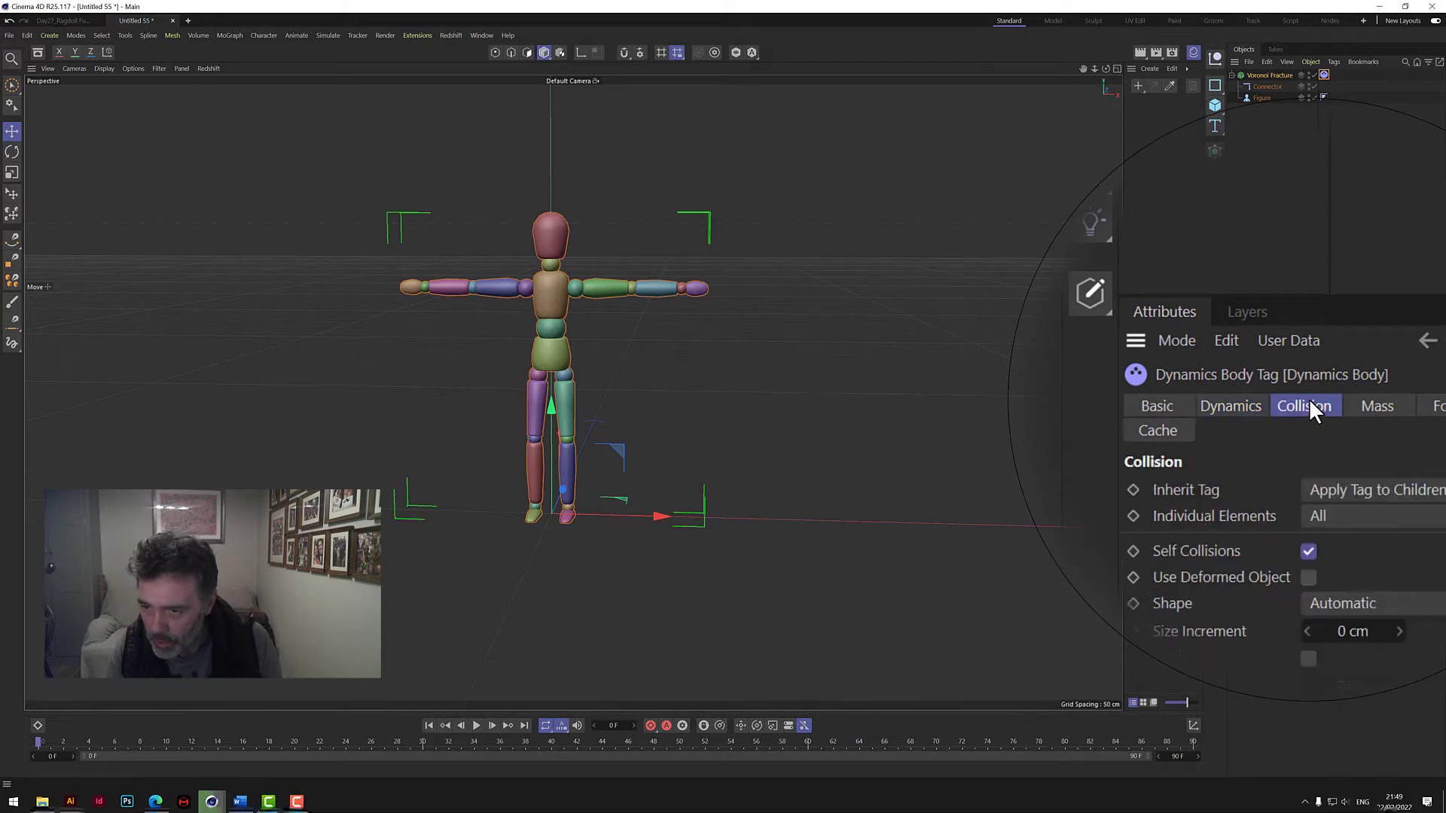
{"action": "left_click", "coordinate": [1378, 406]}
{"action": "left_click", "coordinate": [1276, 402]}
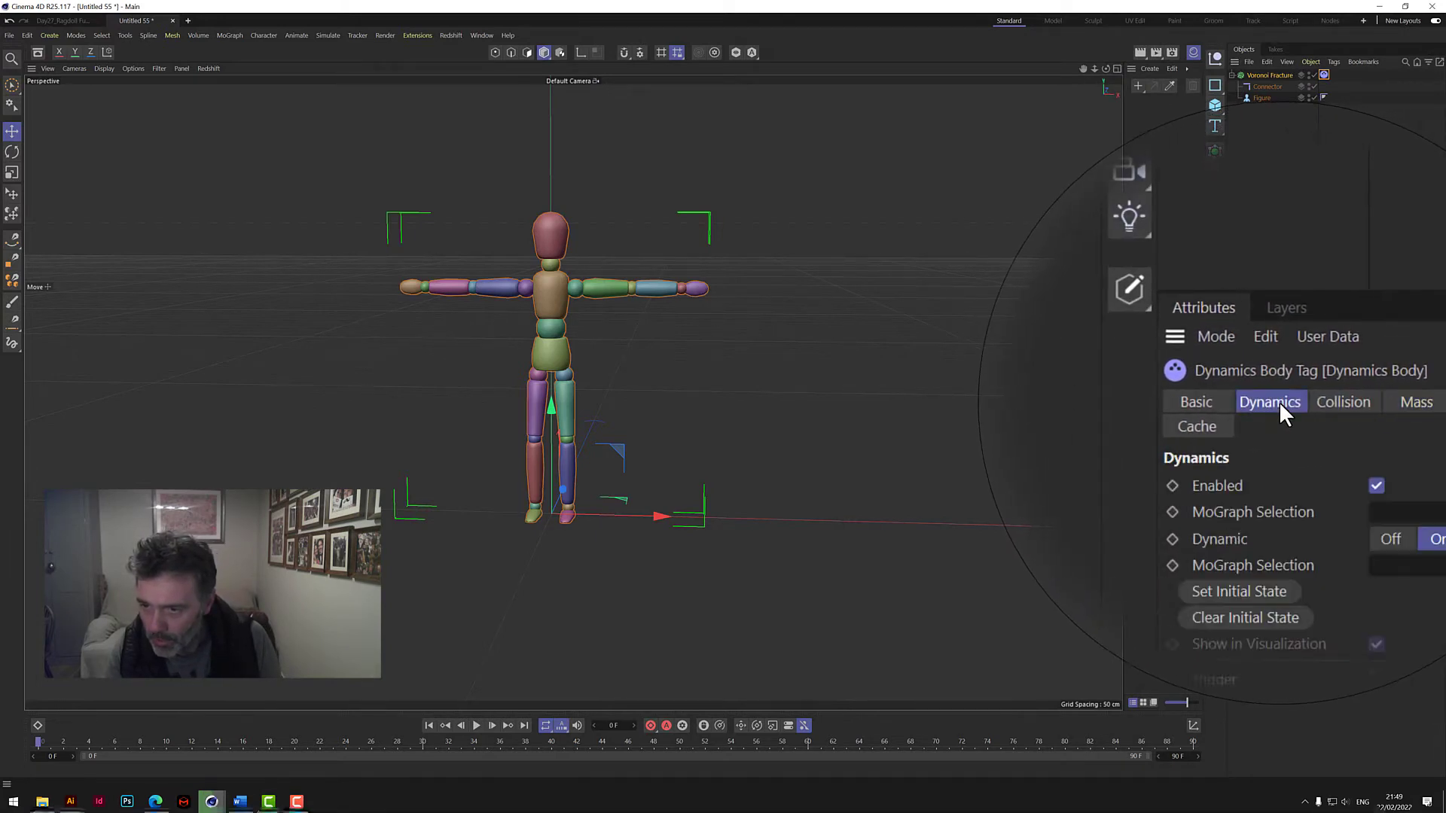
{"action": "left_click", "coordinate": [1312, 402]}
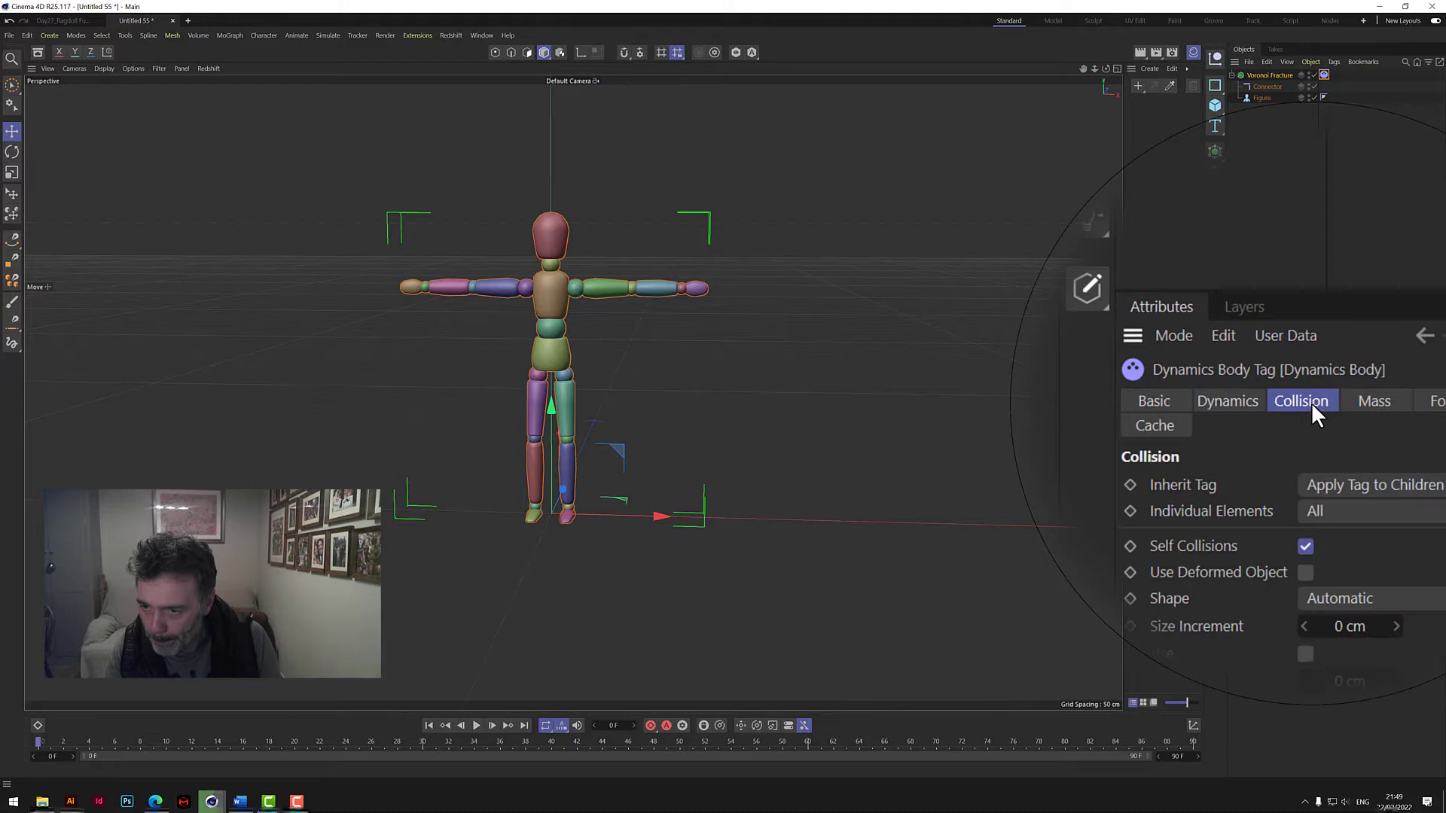
{"action": "left_click", "coordinate": [1369, 400]}
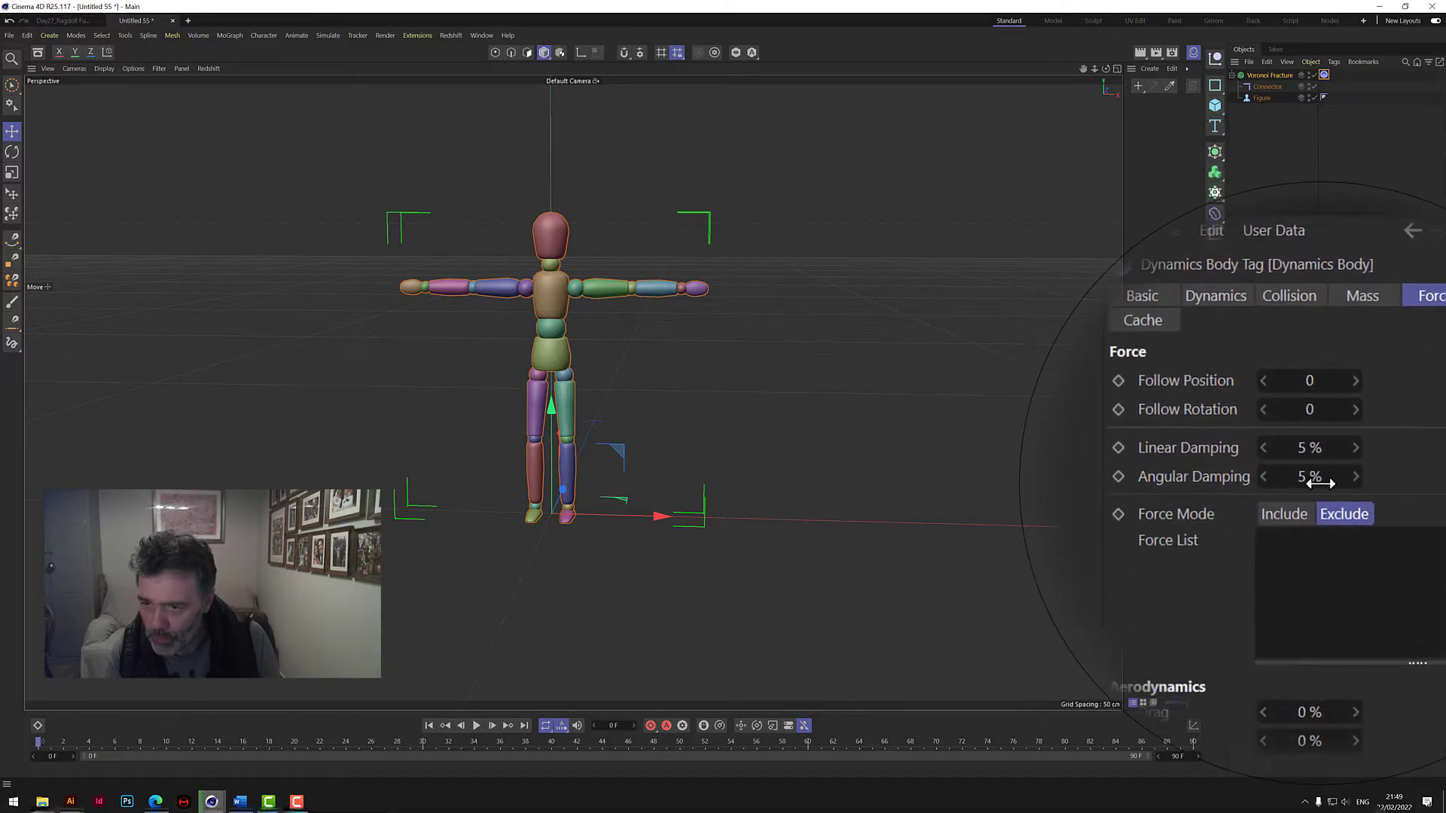
{"action": "scroll", "coordinate": [1333, 527], "scroll_direction": "down", "scroll_amount": 3}
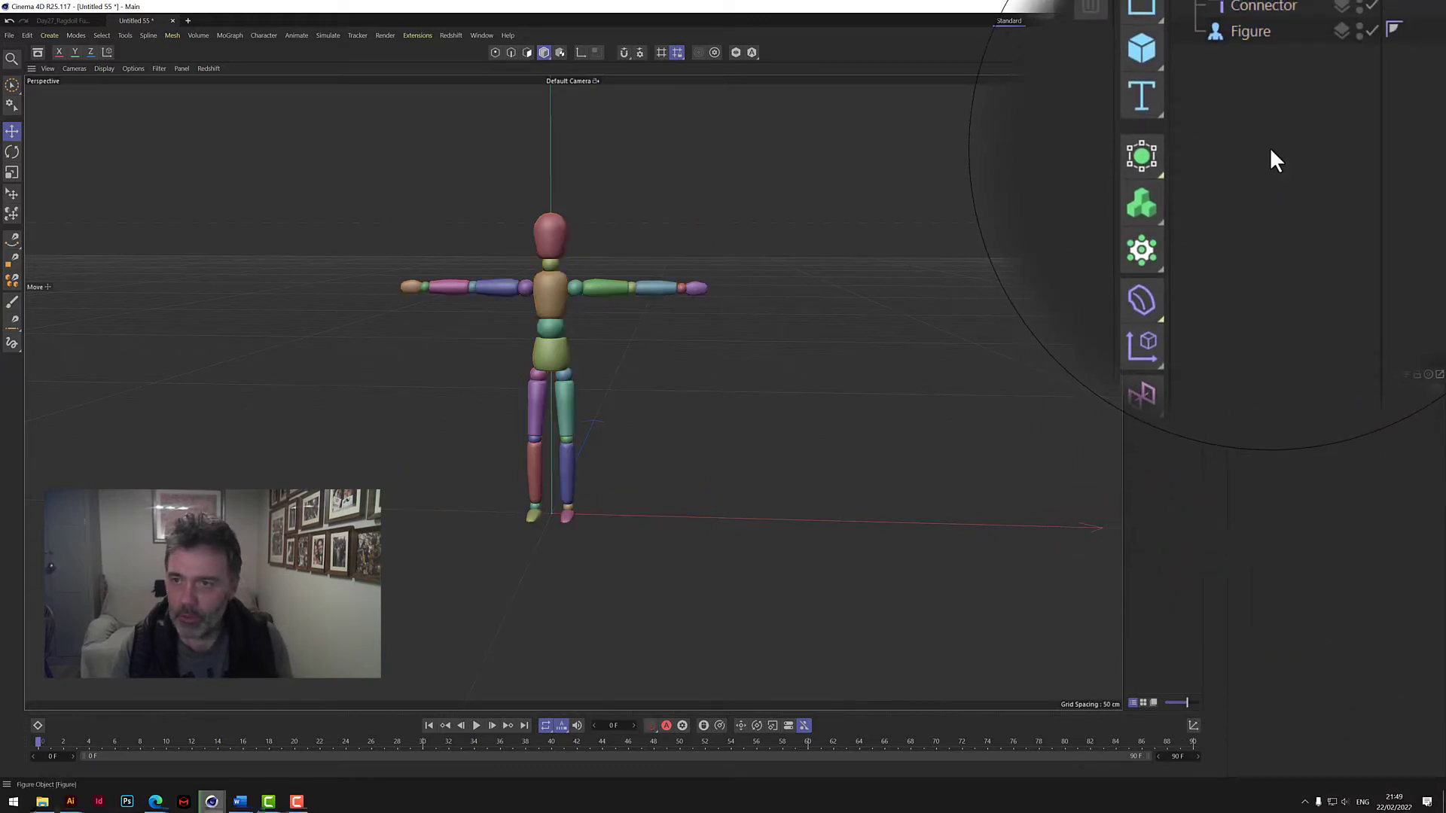
Step: Set the Connector to ignore collisions and turn off its breaking force and torque
{"action": "left_click", "coordinate": [1271, 85]}
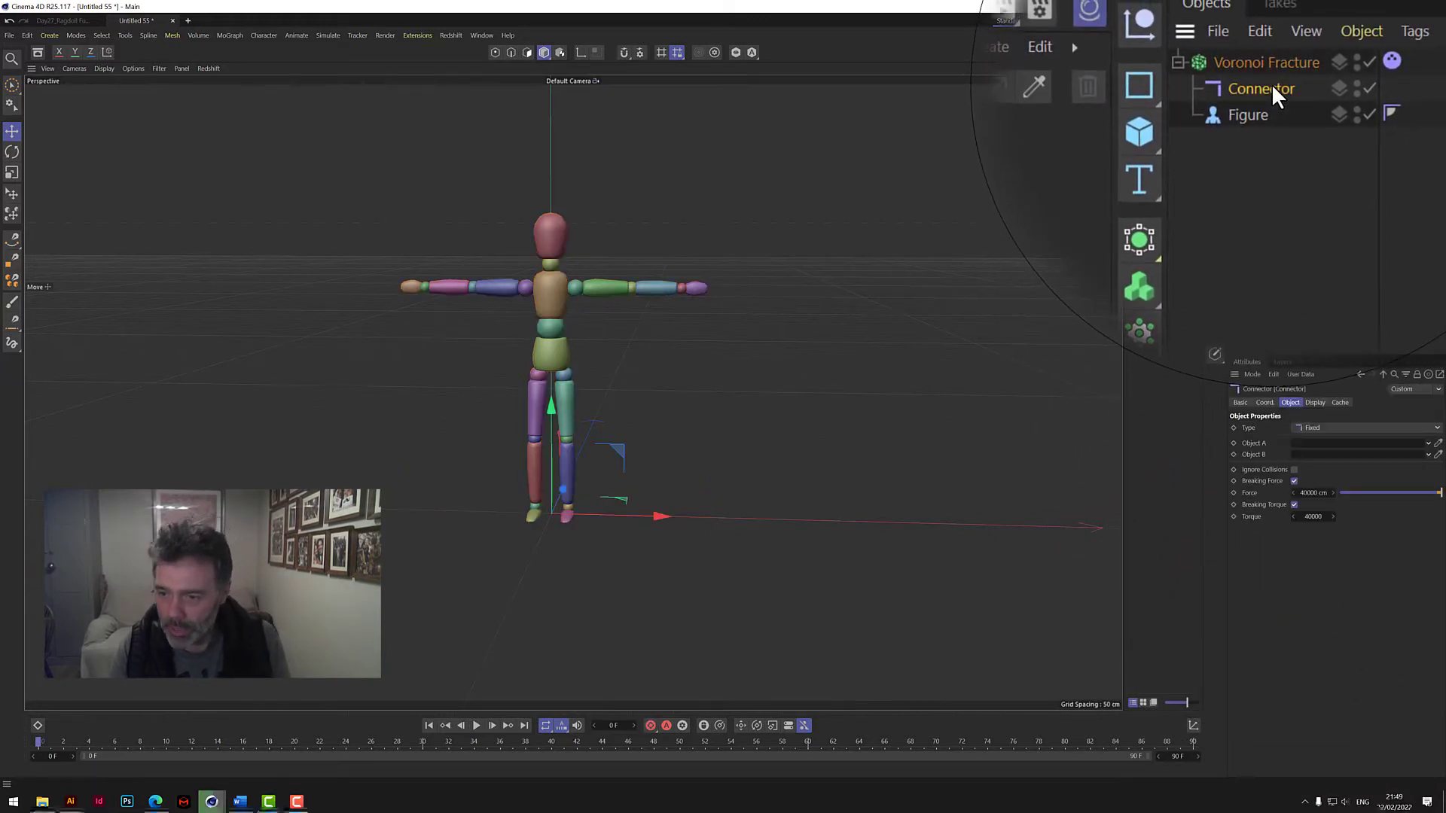
{"action": "left_click", "coordinate": [1293, 469]}
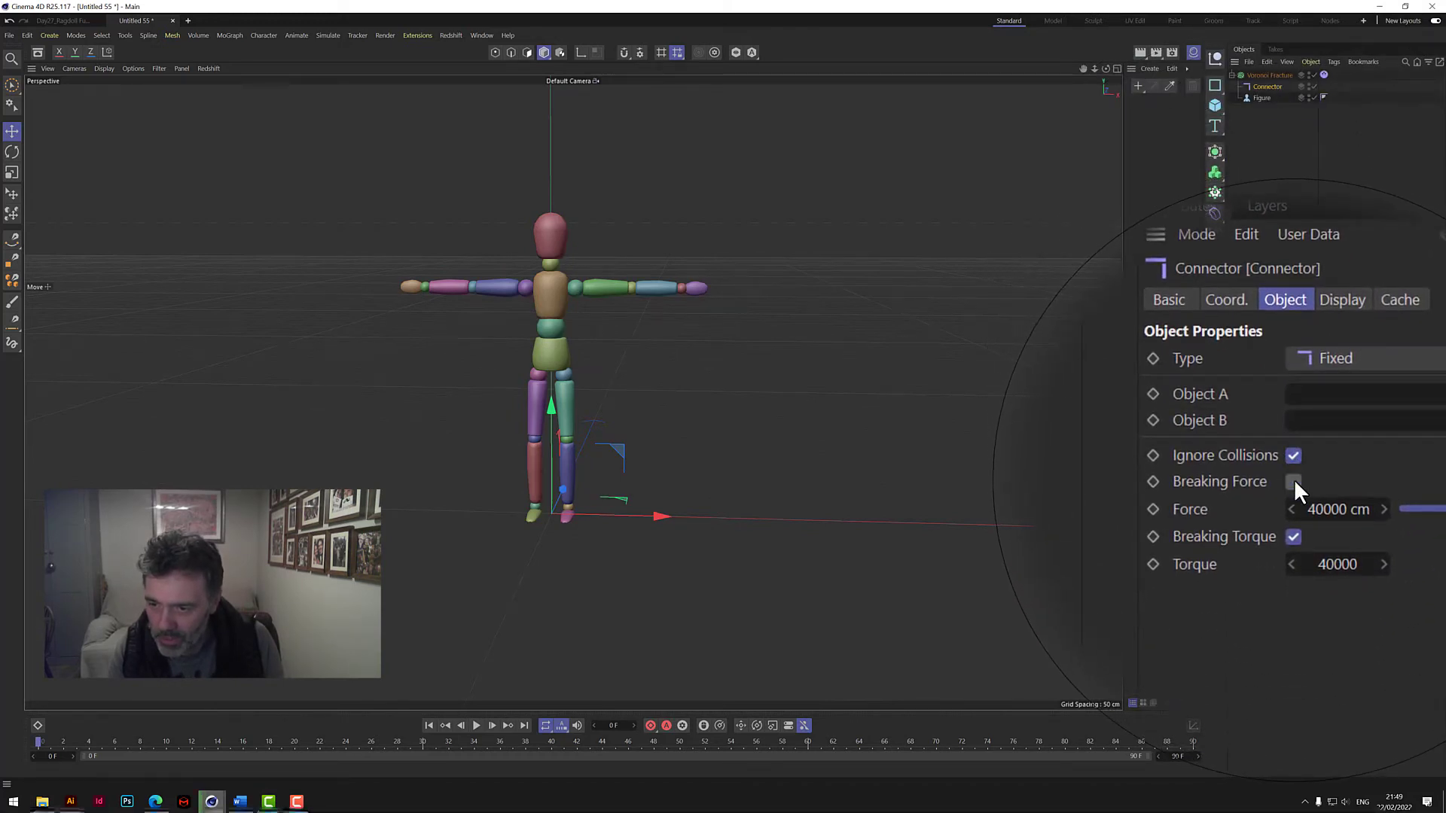
{"action": "left_click", "coordinate": [1294, 479]}
{"action": "left_click", "coordinate": [1293, 505]}
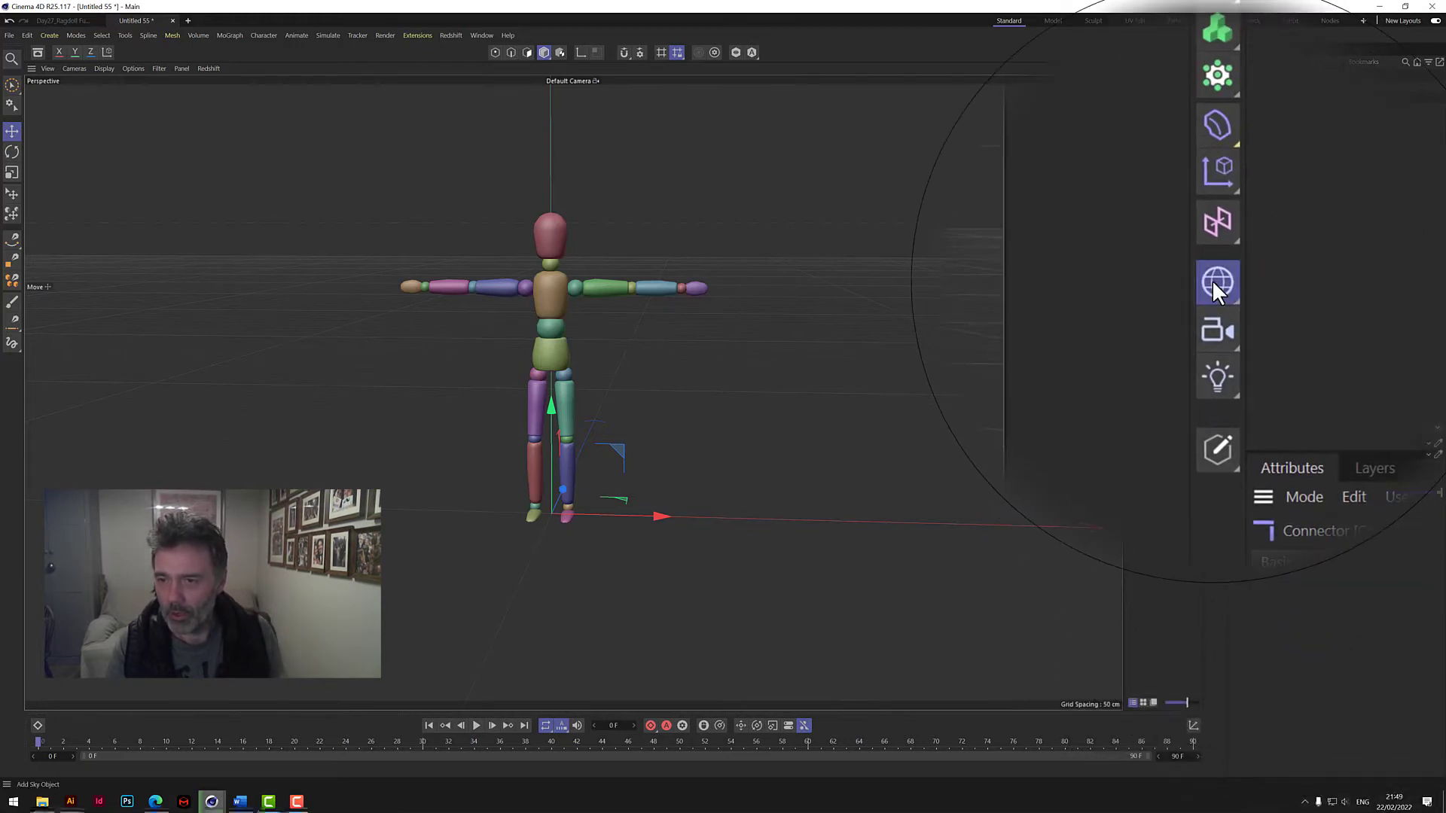
Step: Add a Floor with a Collider Body tag and move it out of the Voronoi Fracture group
{"action": "left_click_drag", "start_coordinate": [1212, 278], "coordinate": [1246, 318]}
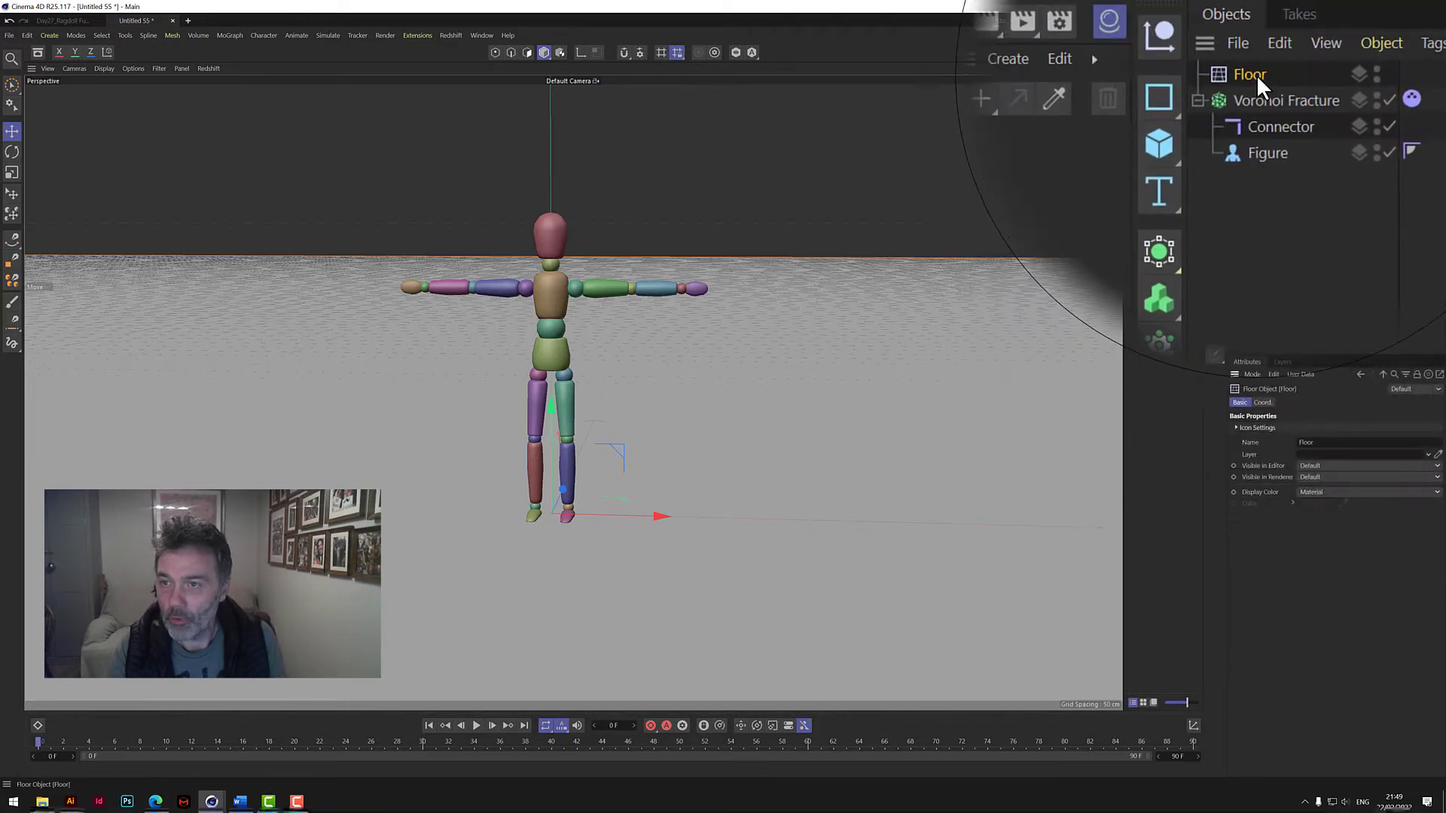
{"action": "right_click", "coordinate": [1256, 74]}
{"action": "mouse_move", "coordinate": [1290, 242]}
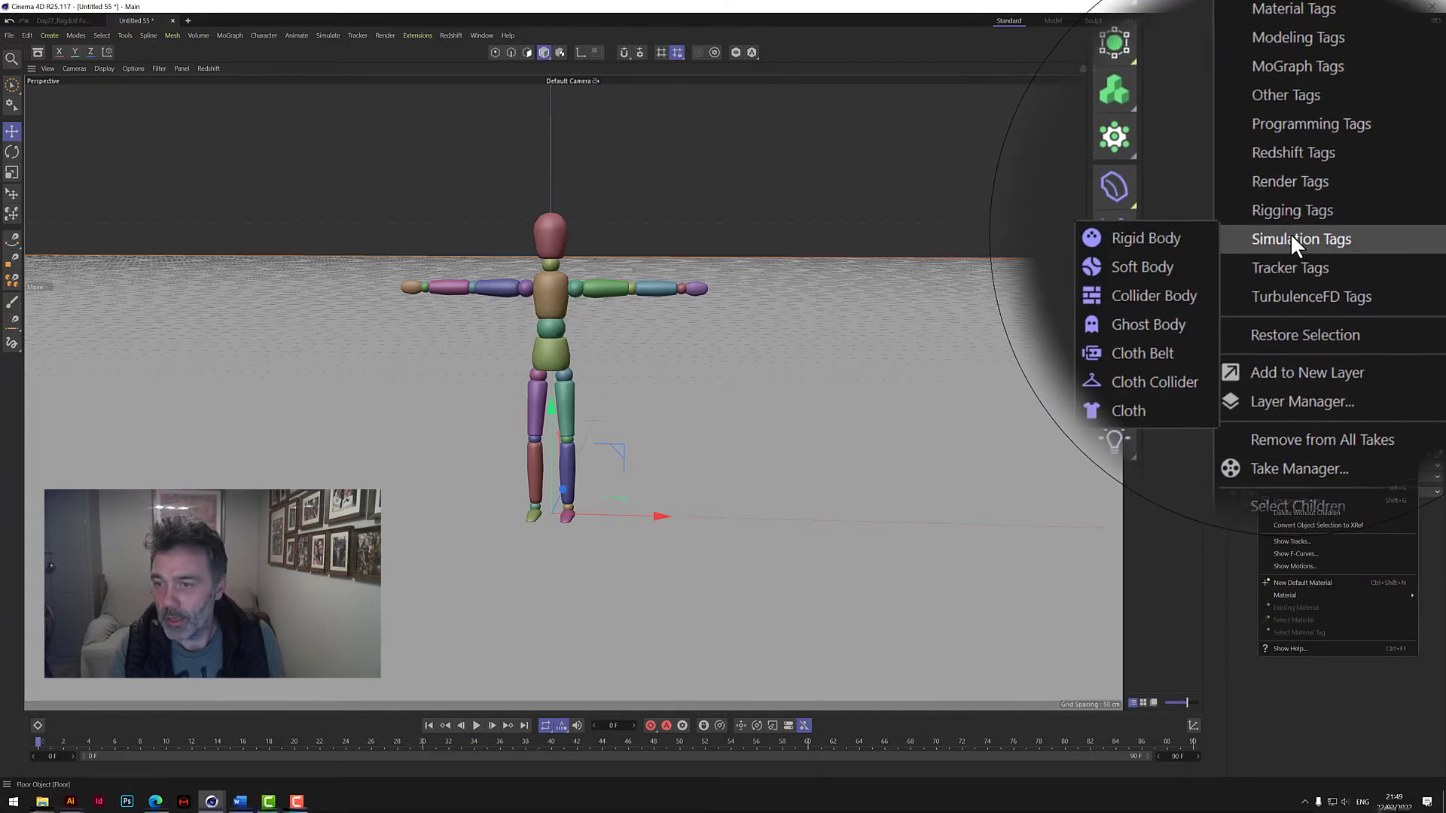
{"action": "left_click", "coordinate": [1227, 260]}
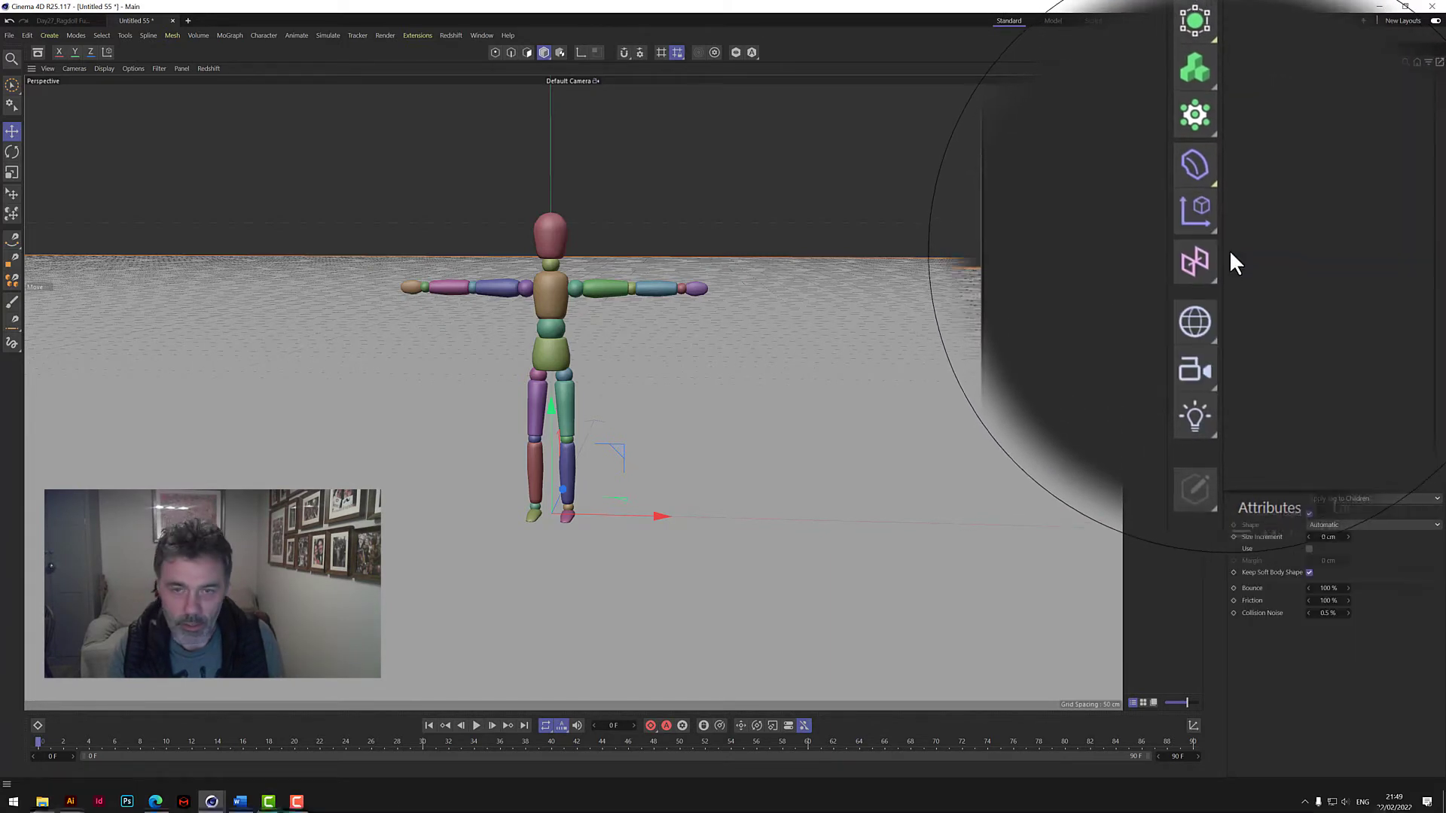
{"action": "left_click_drag", "start_coordinate": [1251, 81], "coordinate": [1262, 113]}
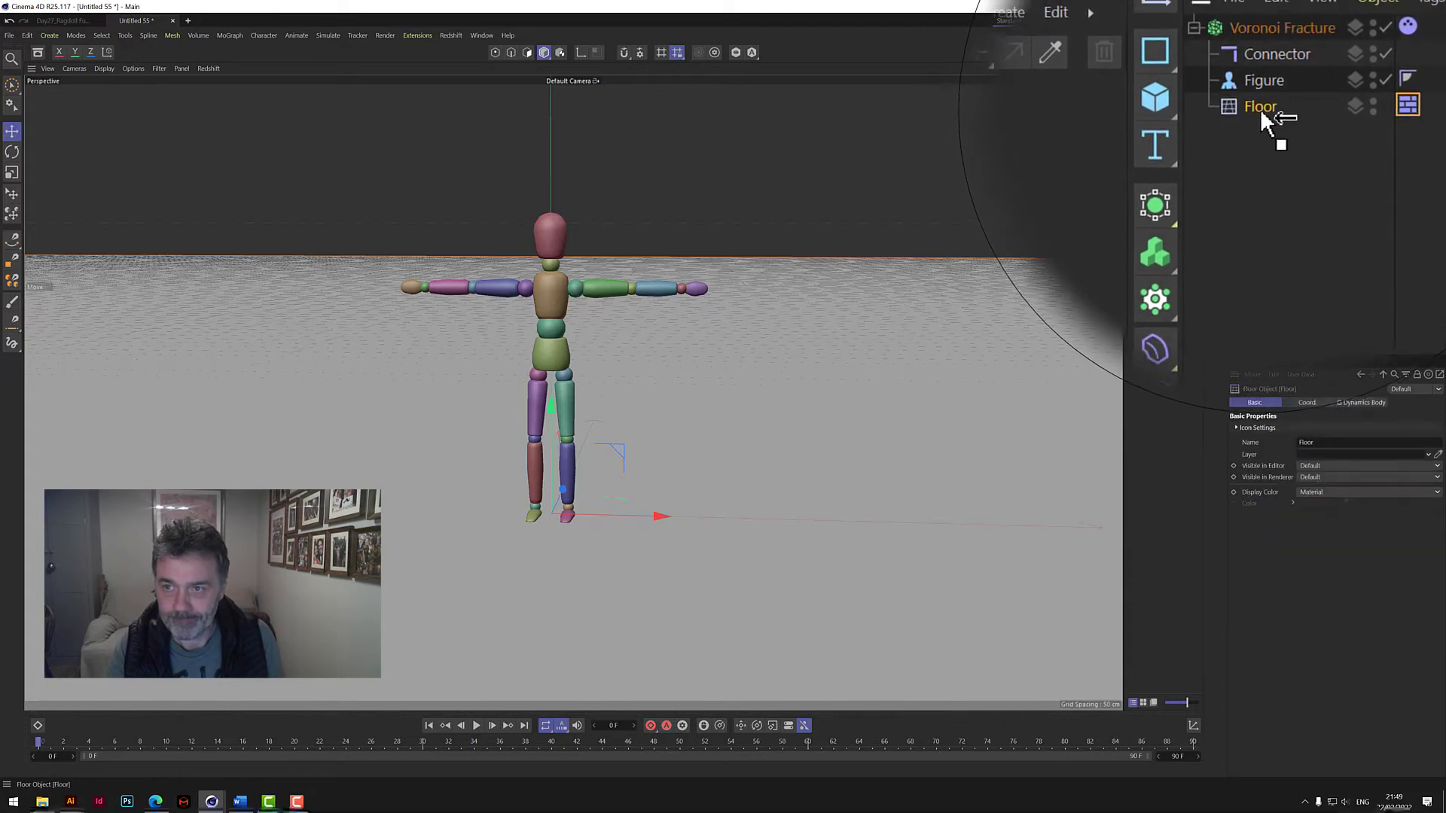
{"action": "left_click", "coordinate": [1230, 75]}
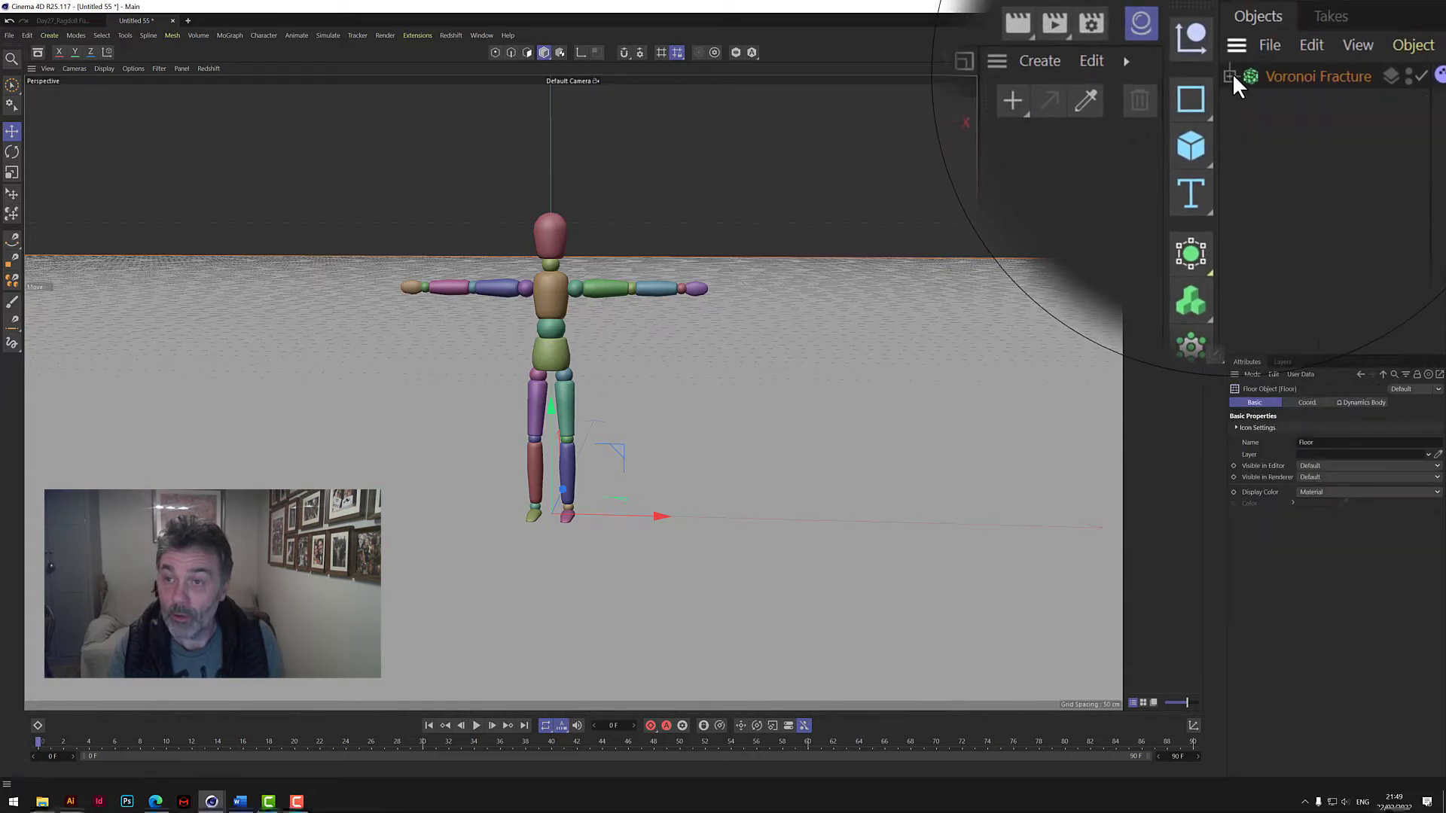
{"action": "left_click", "coordinate": [1231, 73]}
{"action": "left_click_drag", "start_coordinate": [1271, 125], "coordinate": [1261, 69]}
Step: Rename the Voronoi Fracture object to 'ragdoll'
{"action": "left_click", "coordinate": [1260, 85]}
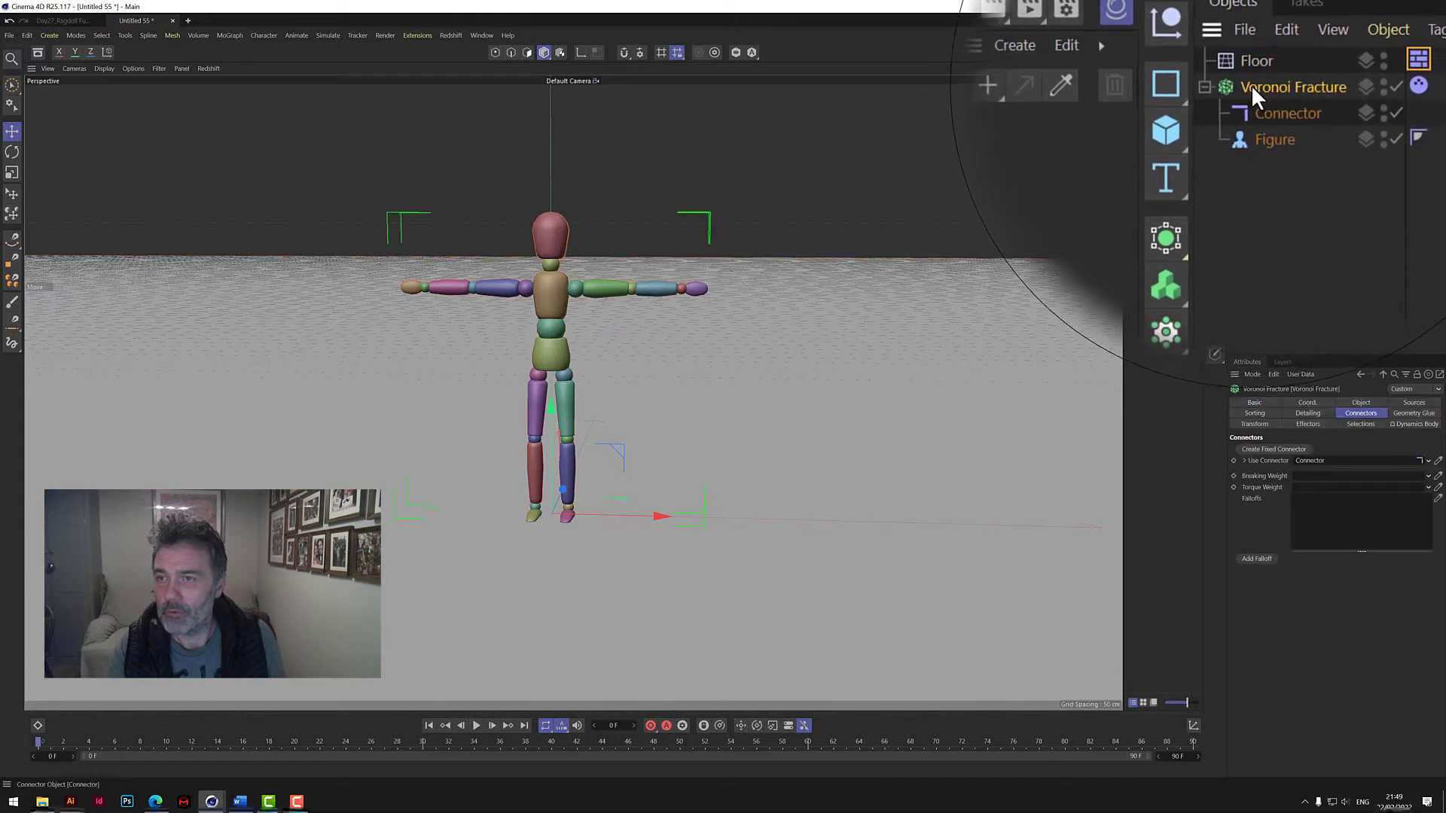
{"action": "left_click", "coordinate": [1234, 84]}
{"action": "double_click", "coordinate": [1281, 87]}
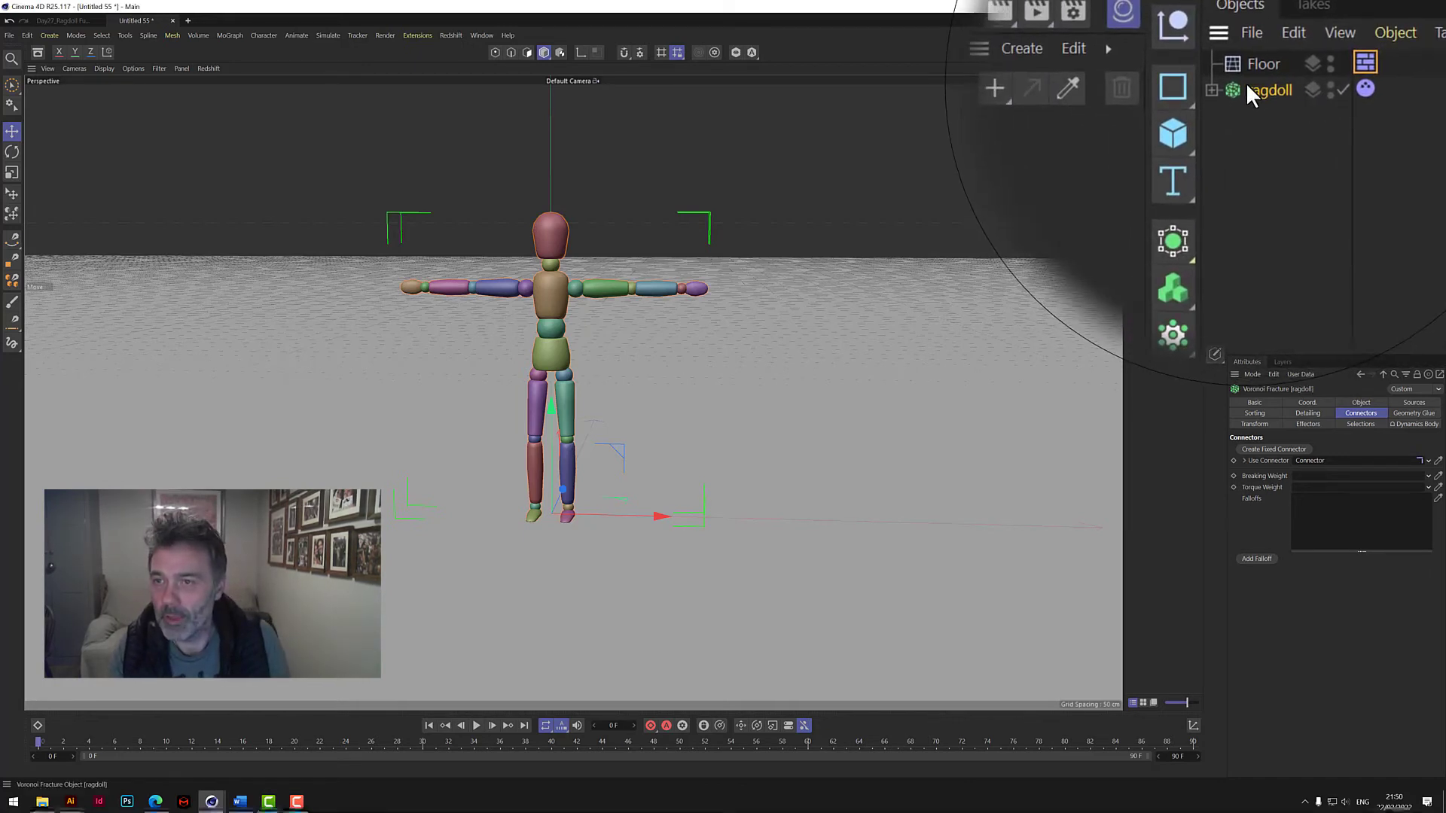
{"action": "left_click", "coordinate": [1267, 103]}
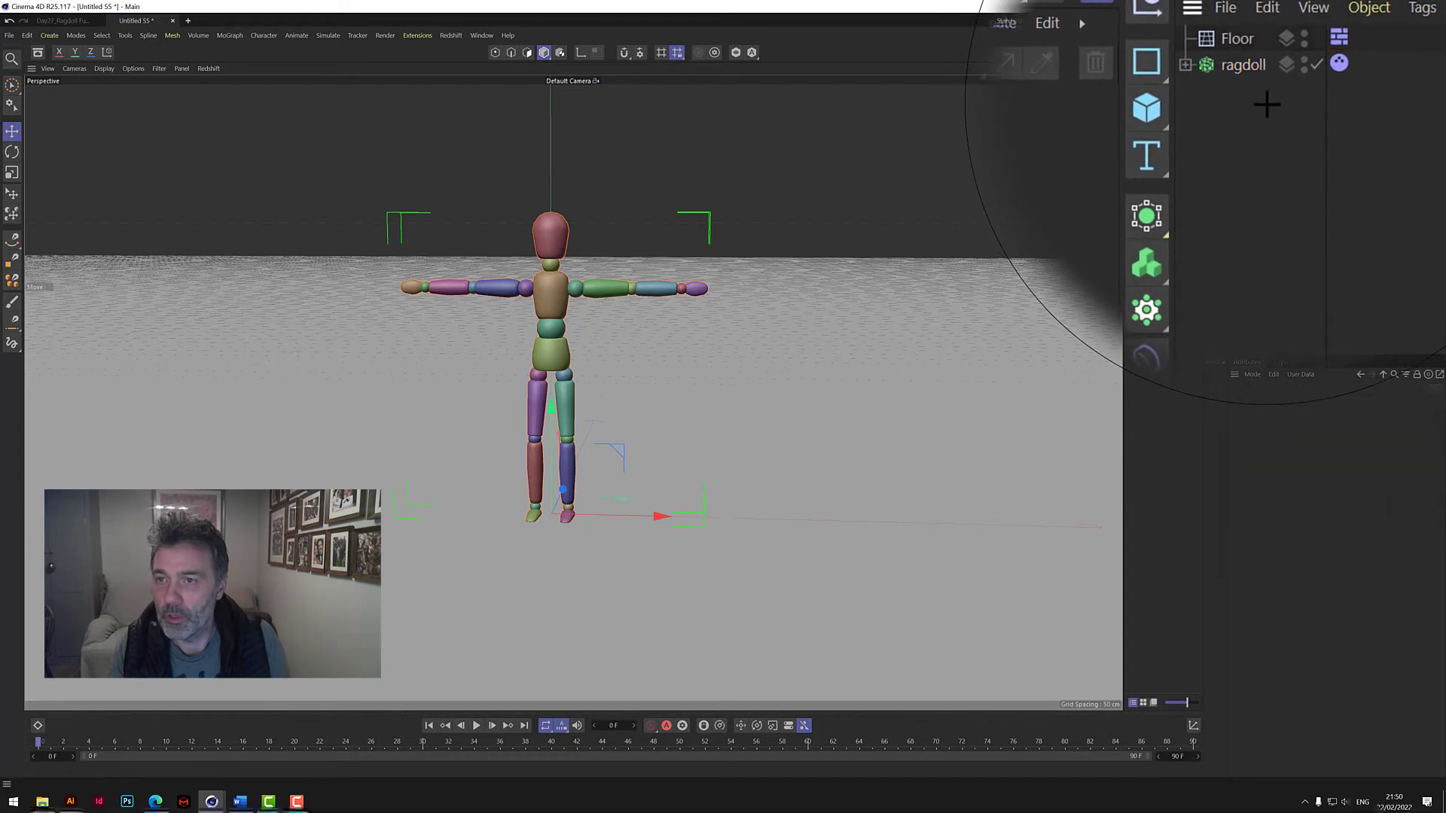
Step: Uncheck Colorize Fragments in the ragdoll's Object properties
{"action": "left_click", "coordinate": [1186, 66]}
{"action": "left_click", "coordinate": [1258, 90]}
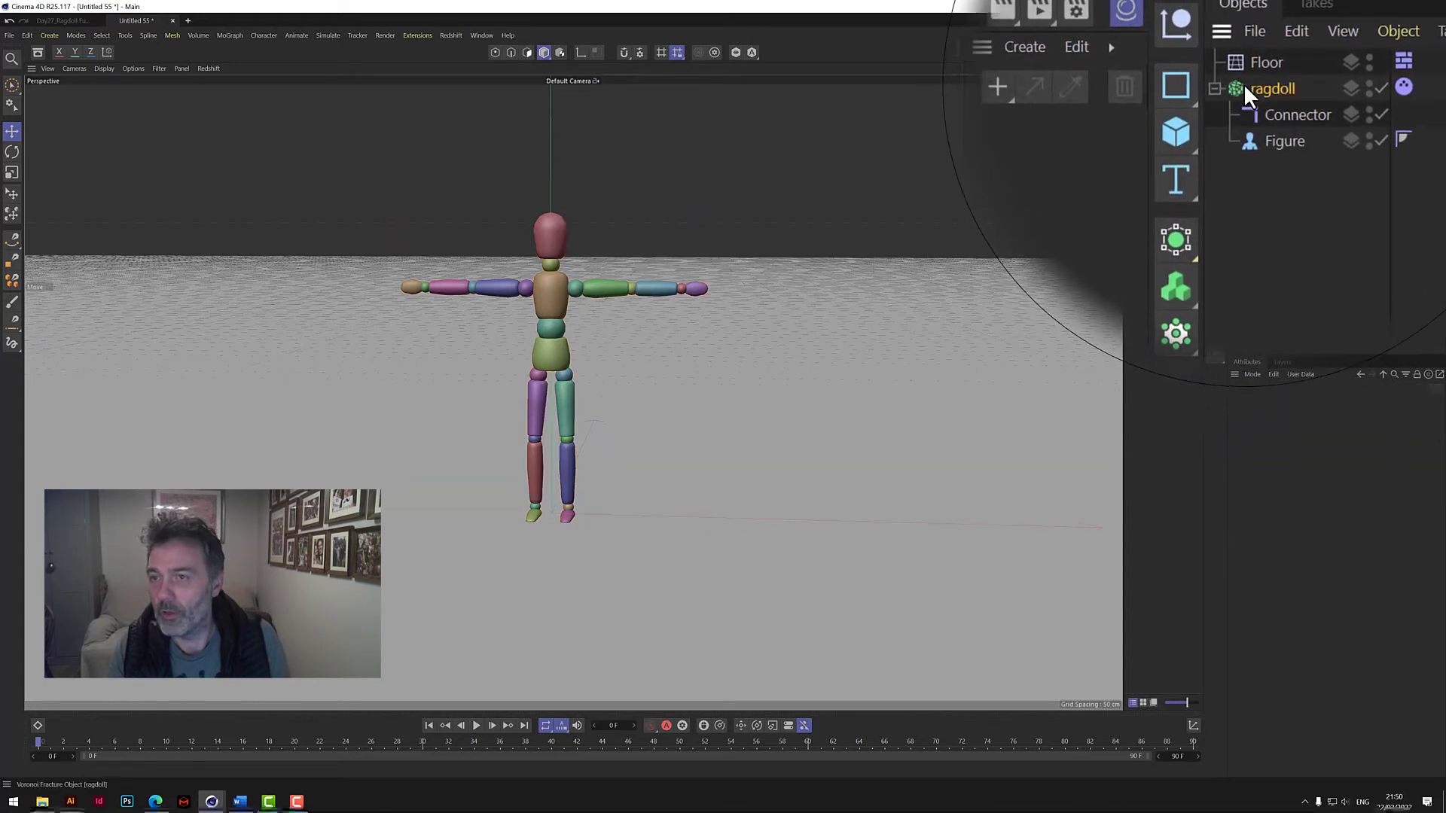
{"action": "left_click", "coordinate": [1360, 402]}
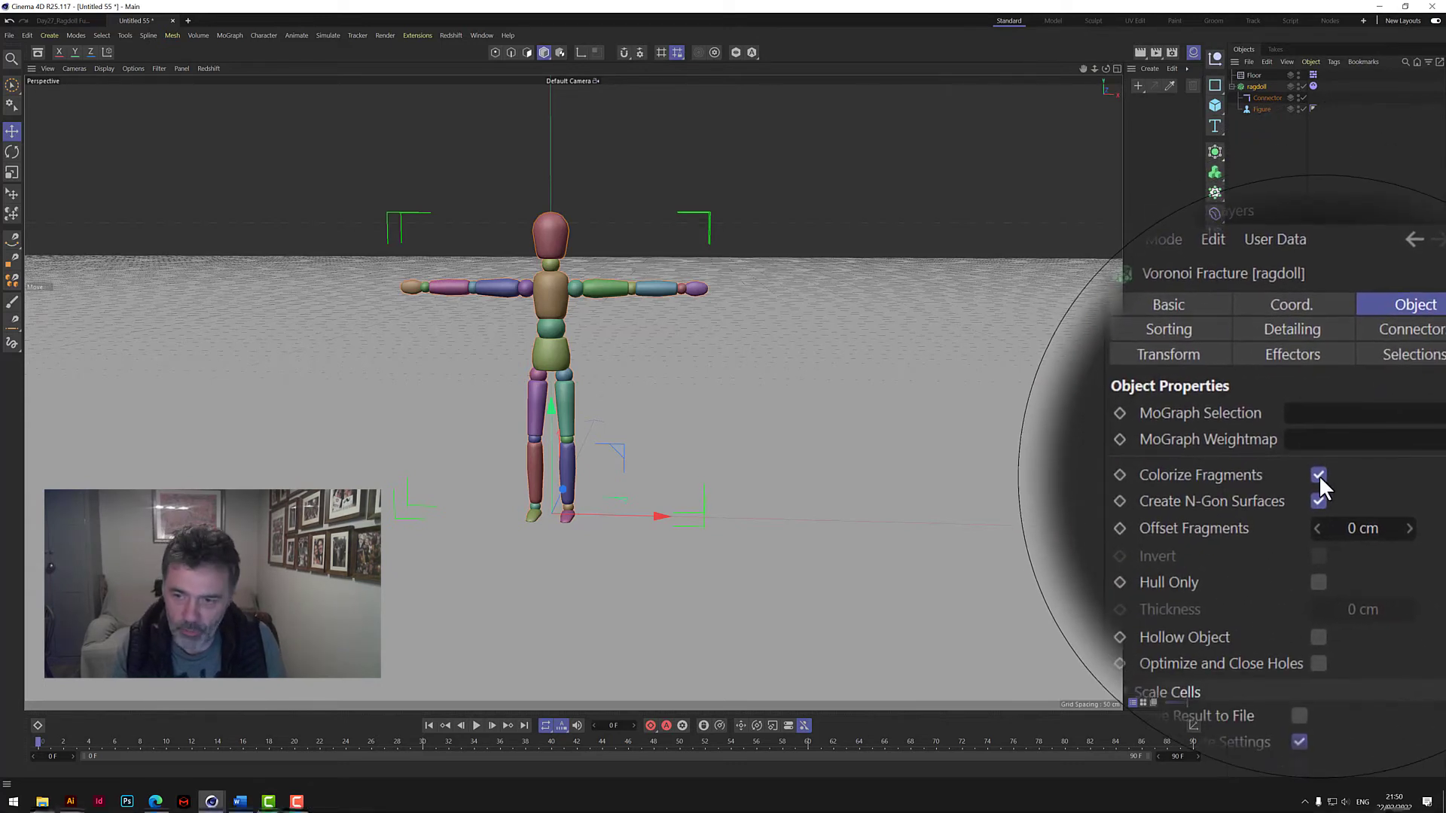
{"action": "left_click", "coordinate": [1318, 474]}
{"action": "left_click", "coordinate": [1318, 475]}
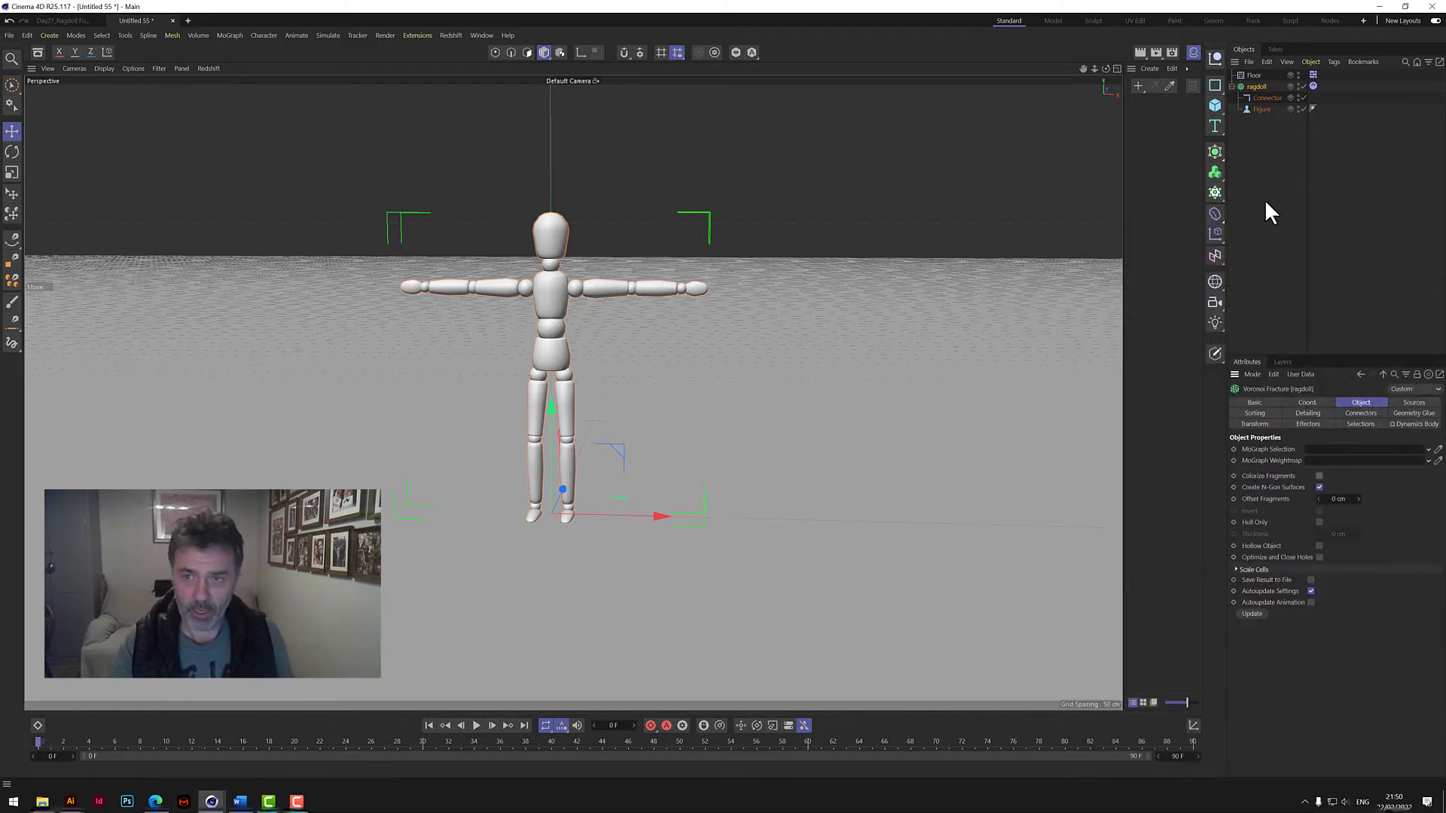
{"action": "left_click", "coordinate": [1267, 164]}
Step: Raise the ragdoll about 150 cm above the floor
{"action": "left_click", "coordinate": [1256, 87]}
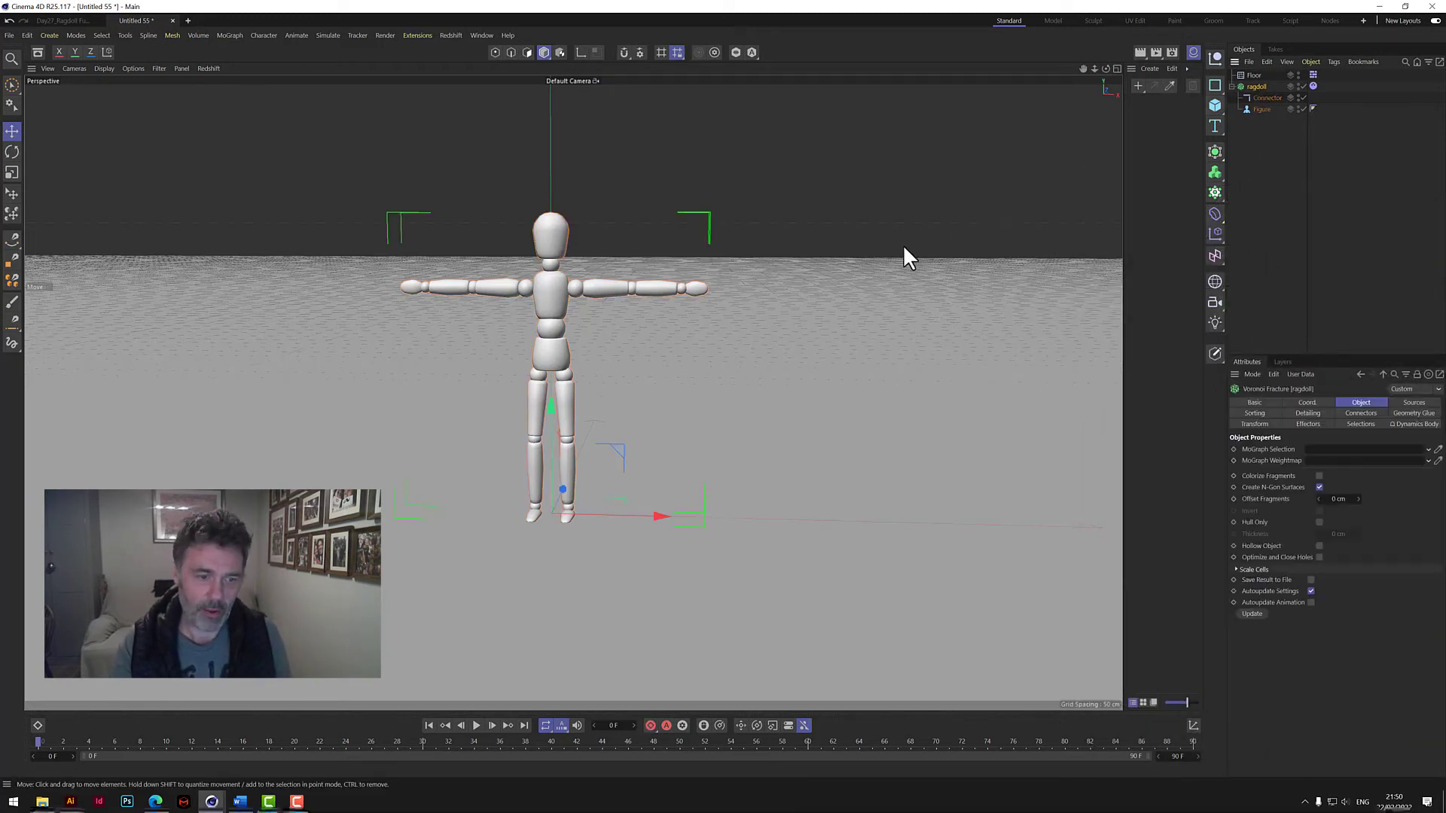
{"action": "left_click_drag", "start_coordinate": [550, 409], "coordinate": [586, 149]}
{"action": "left_click_drag", "start_coordinate": [1094, 69], "coordinate": [1054, 74]}
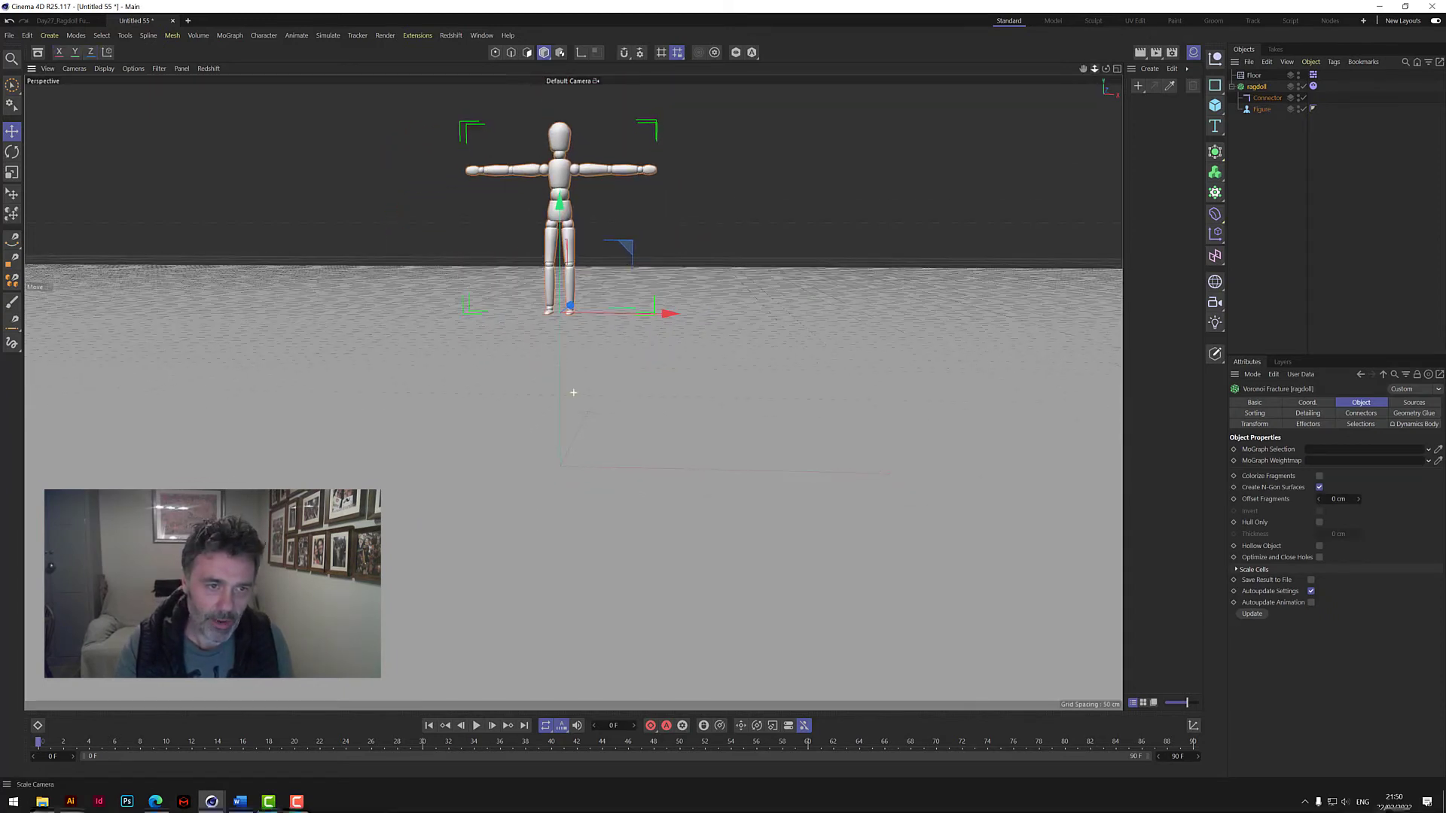
{"action": "left_click", "coordinate": [1268, 179]}
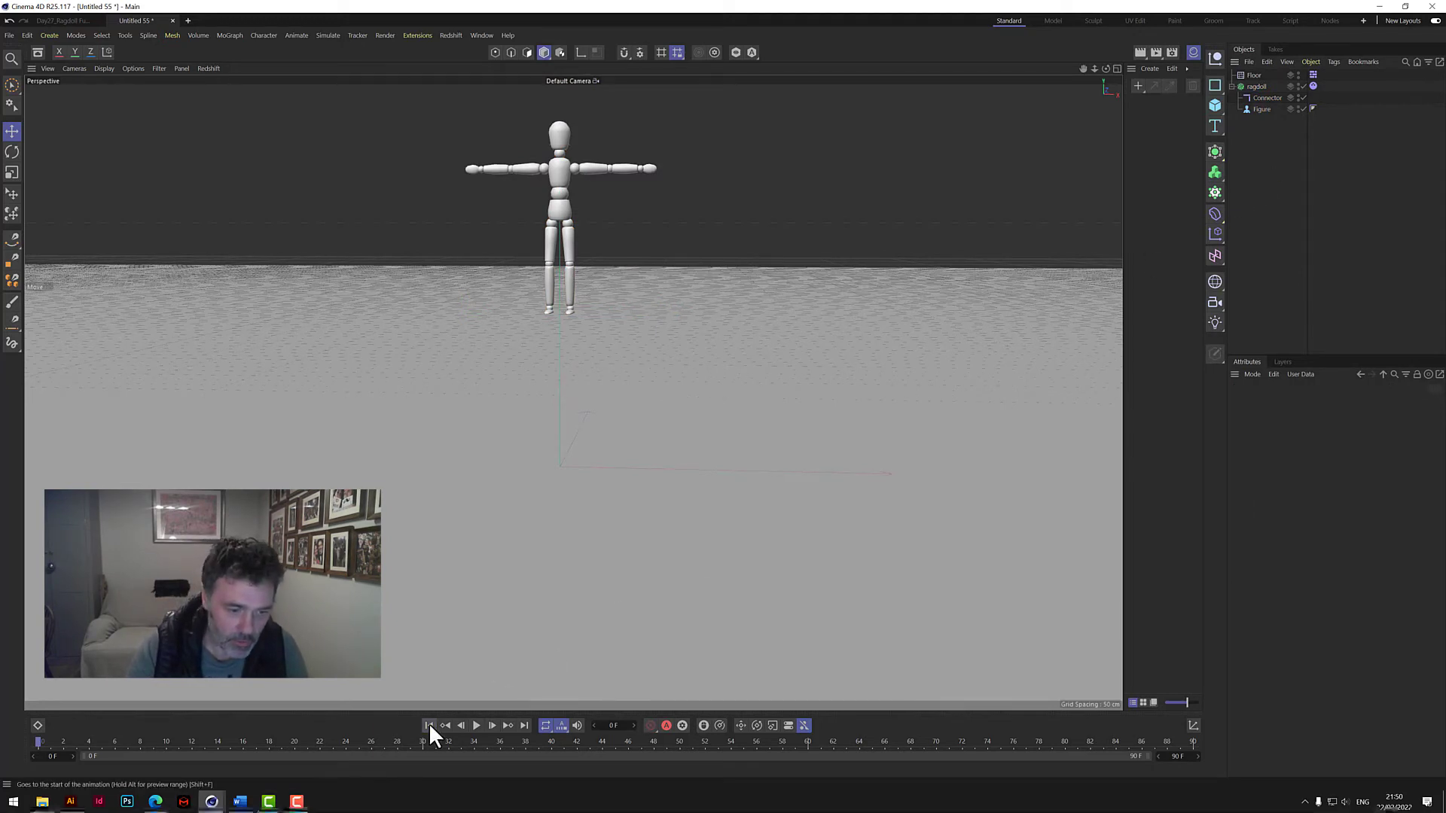
Step: Play the simulation, inspect the fallen ragdoll from a new angle, then replay from the start
{"action": "left_click", "coordinate": [477, 725]}
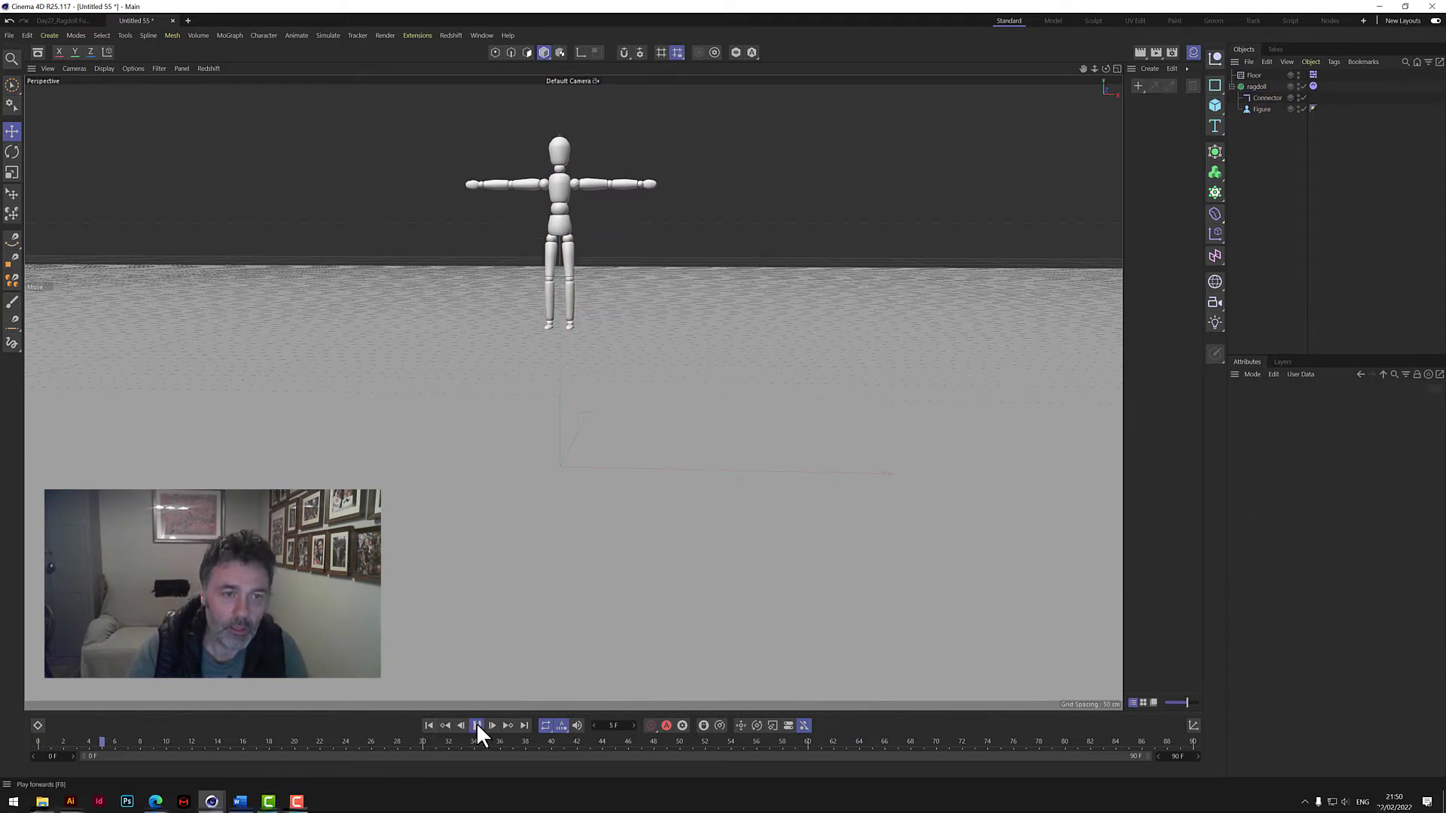
{"action": "left_click", "coordinate": [477, 725]}
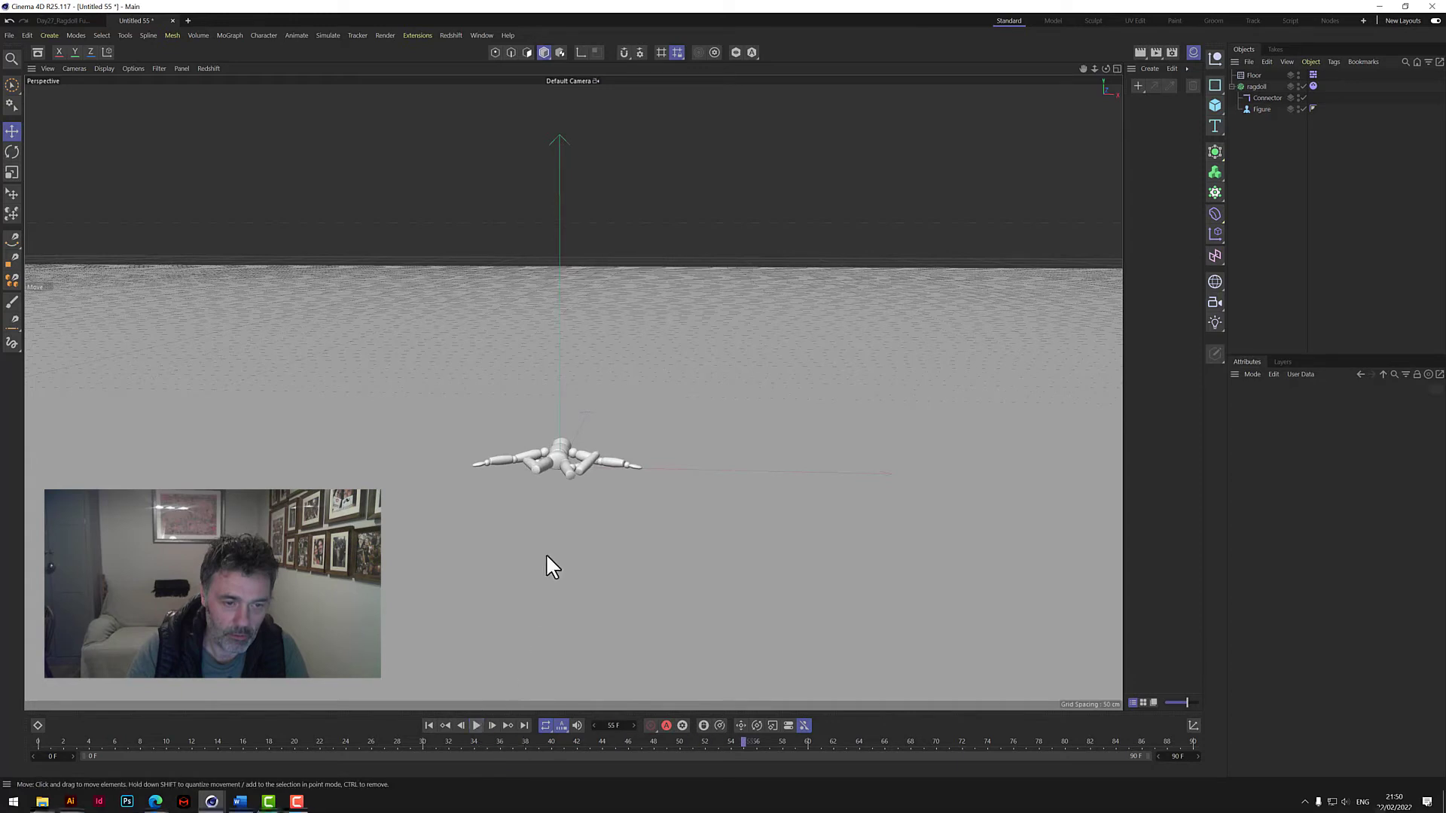
{"action": "scroll", "coordinate": [583, 463], "scroll_direction": "up", "scroll_amount": 5}
{"action": "scroll", "coordinate": [589, 476], "scroll_direction": "up", "scroll_amount": 2}
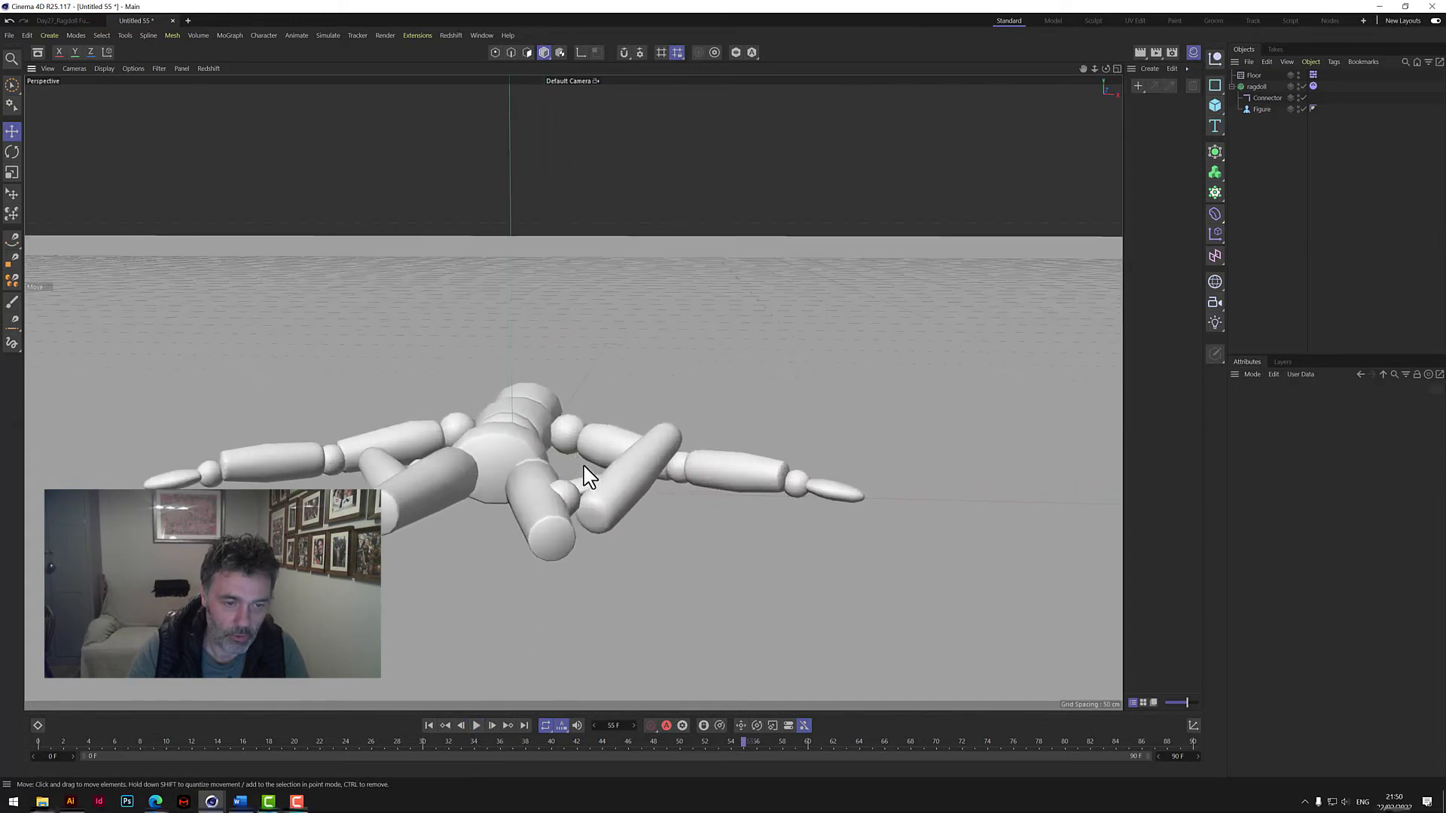
{"action": "left_click_drag", "start_coordinate": [623, 455], "coordinate": [730, 424], "text": "alt"}
{"action": "left_click_drag", "start_coordinate": [1083, 69], "coordinate": [723, 406]}
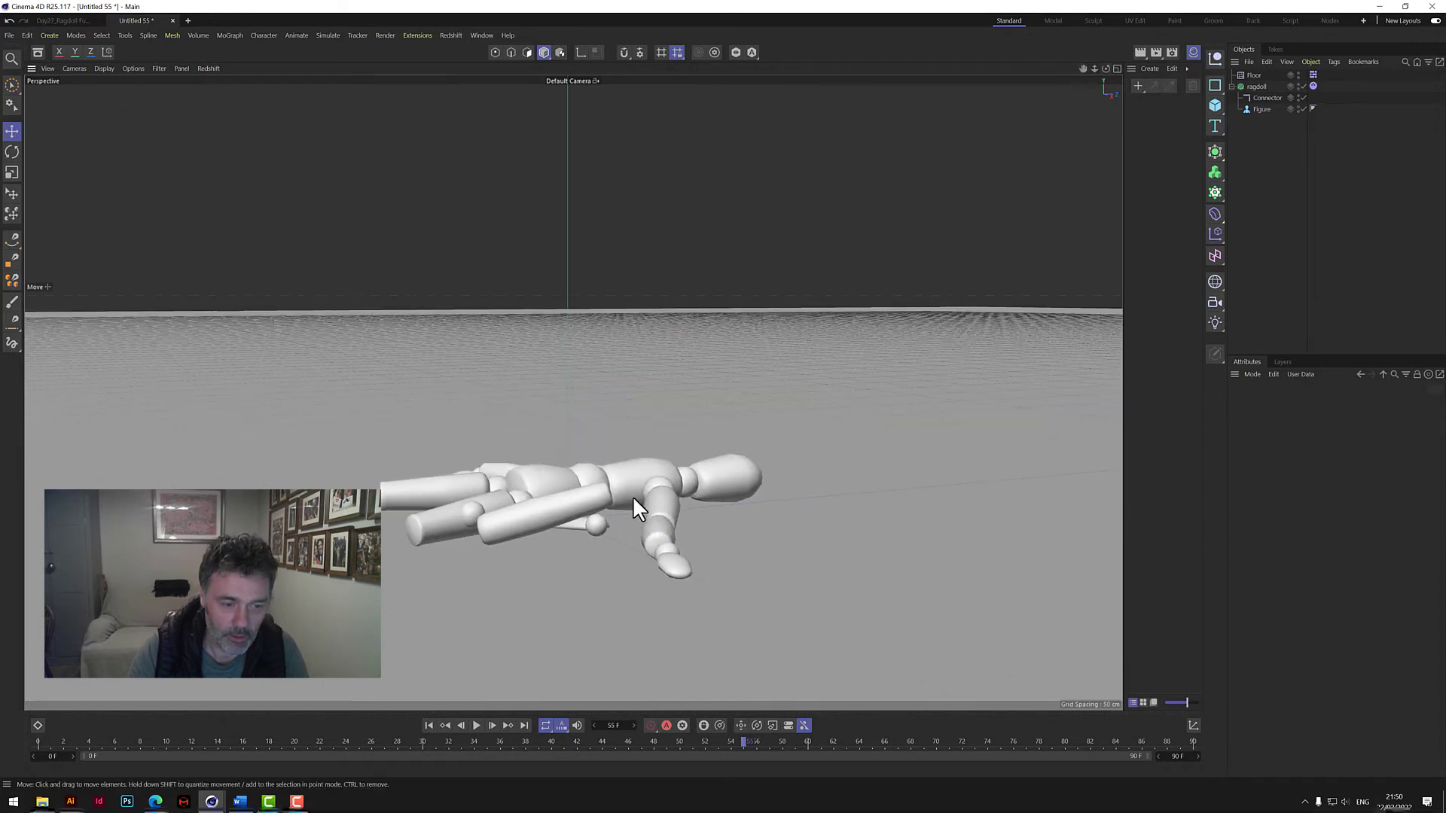
{"action": "left_click", "coordinate": [428, 725]}
{"action": "left_click", "coordinate": [476, 725]}
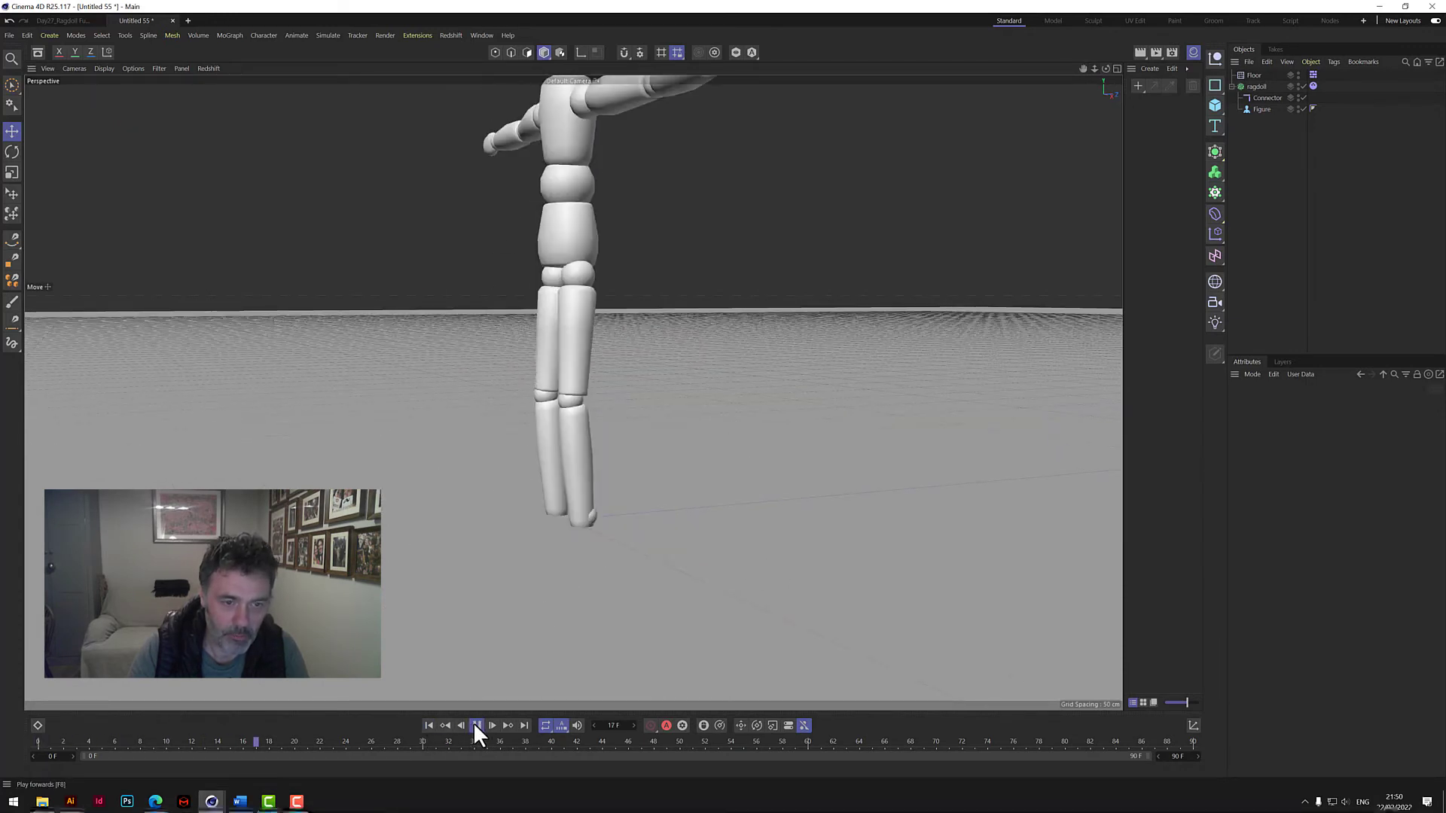
Step: Enable the connector's breaking Force and Torque and replay the fall
{"action": "left_click", "coordinate": [477, 725]}
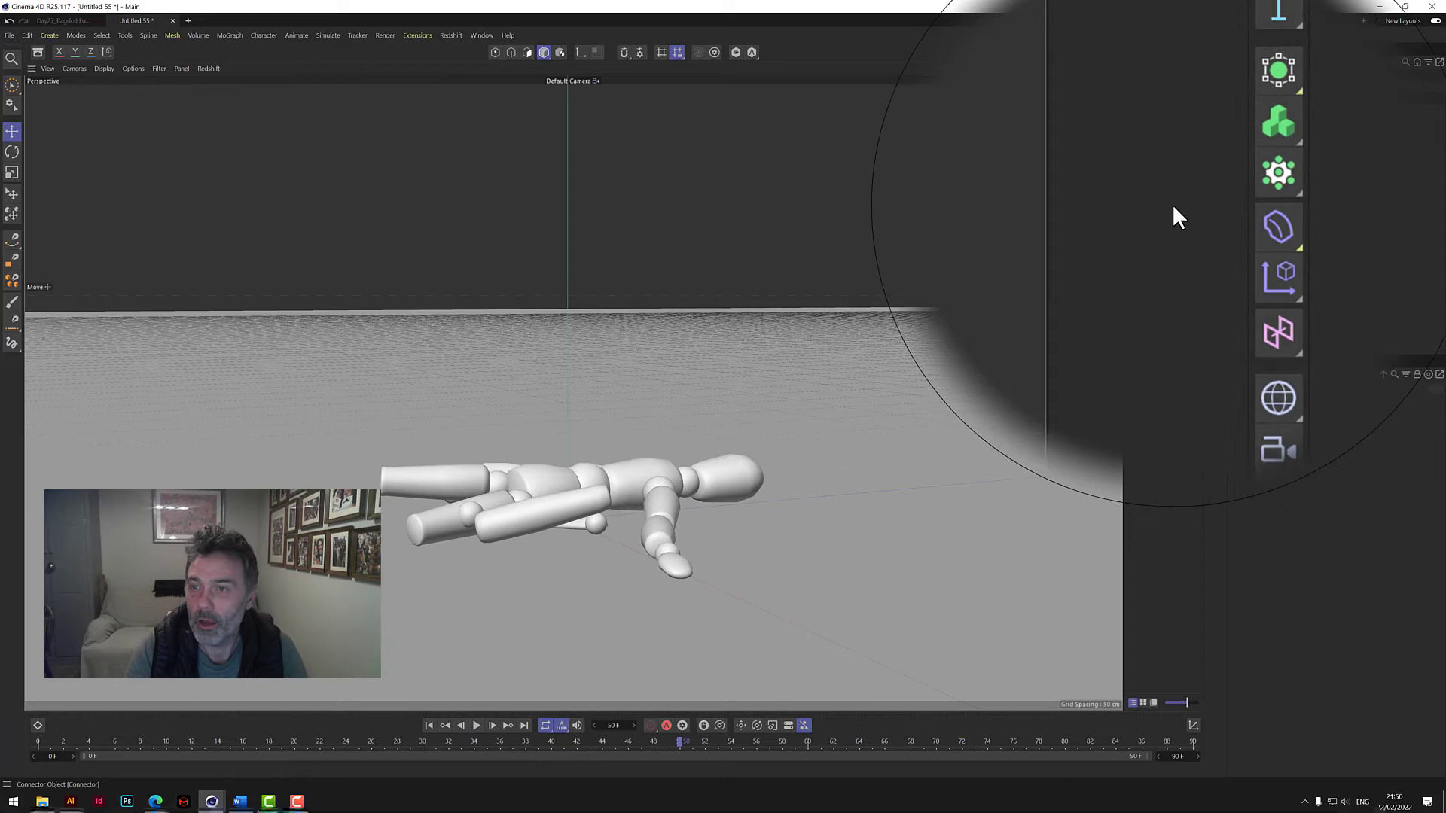
{"action": "left_click", "coordinate": [1267, 98]}
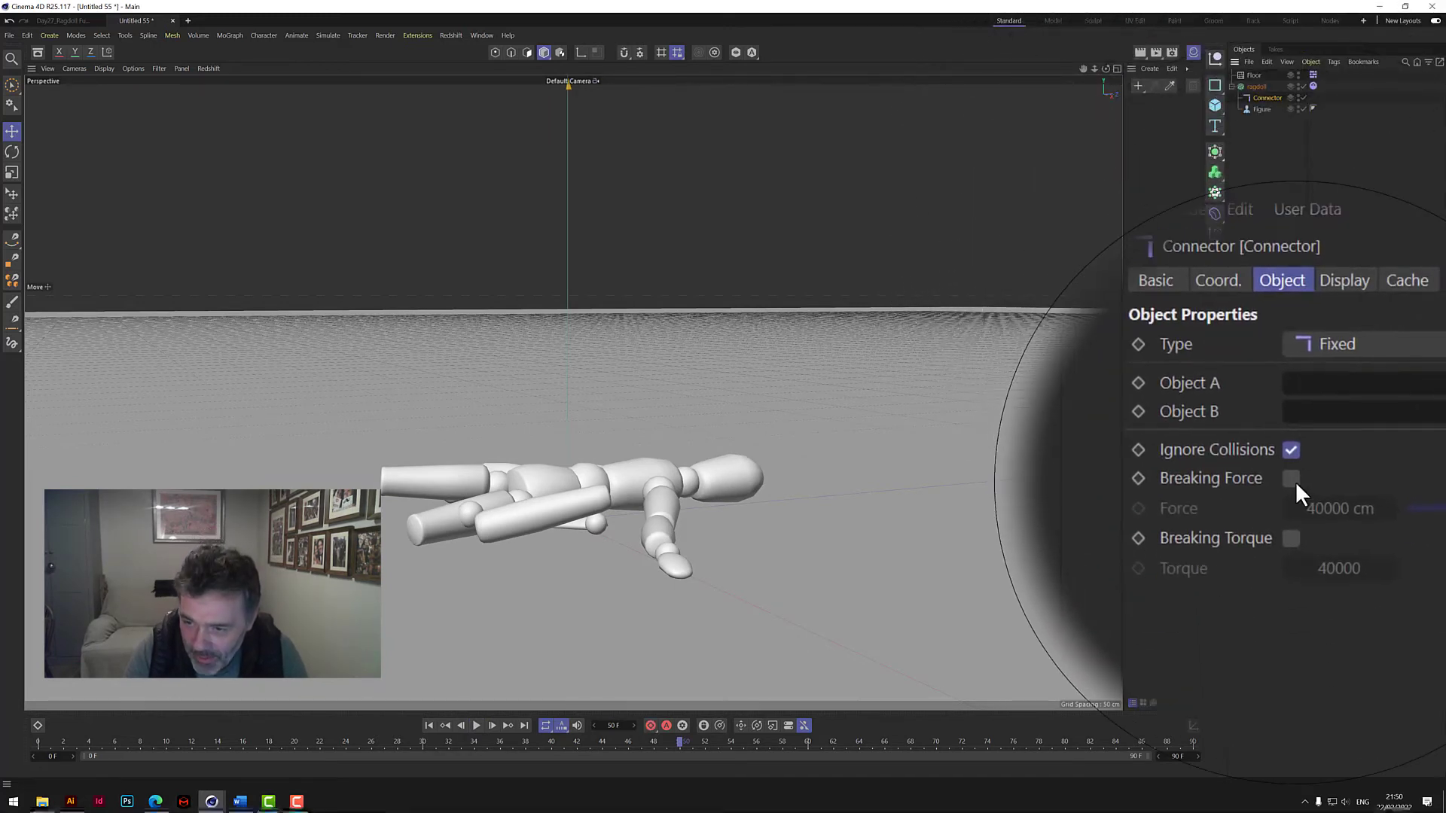
{"action": "left_click", "coordinate": [1296, 482]}
{"action": "left_click", "coordinate": [1294, 503]}
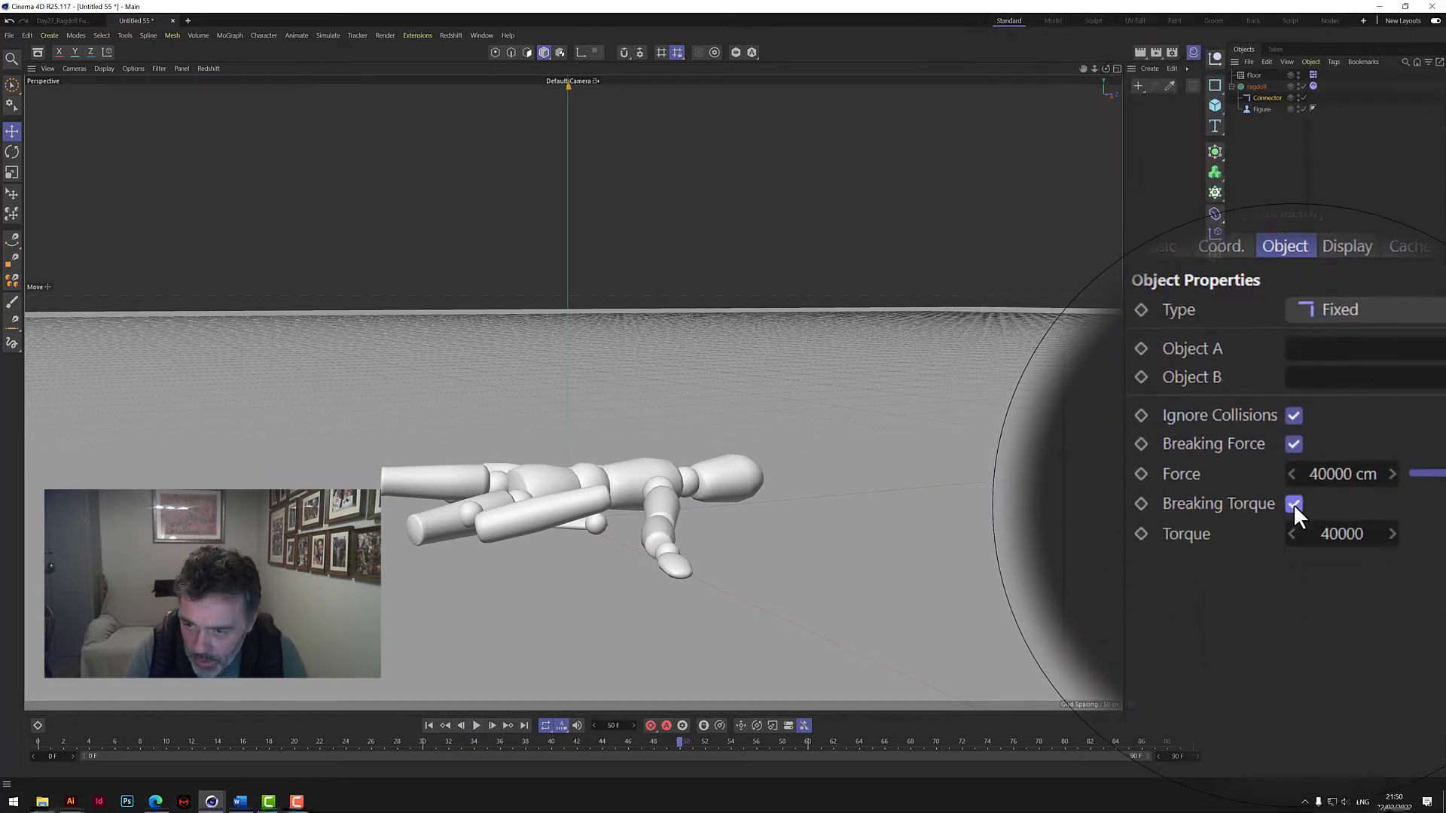
{"action": "left_click", "coordinate": [1314, 495]}
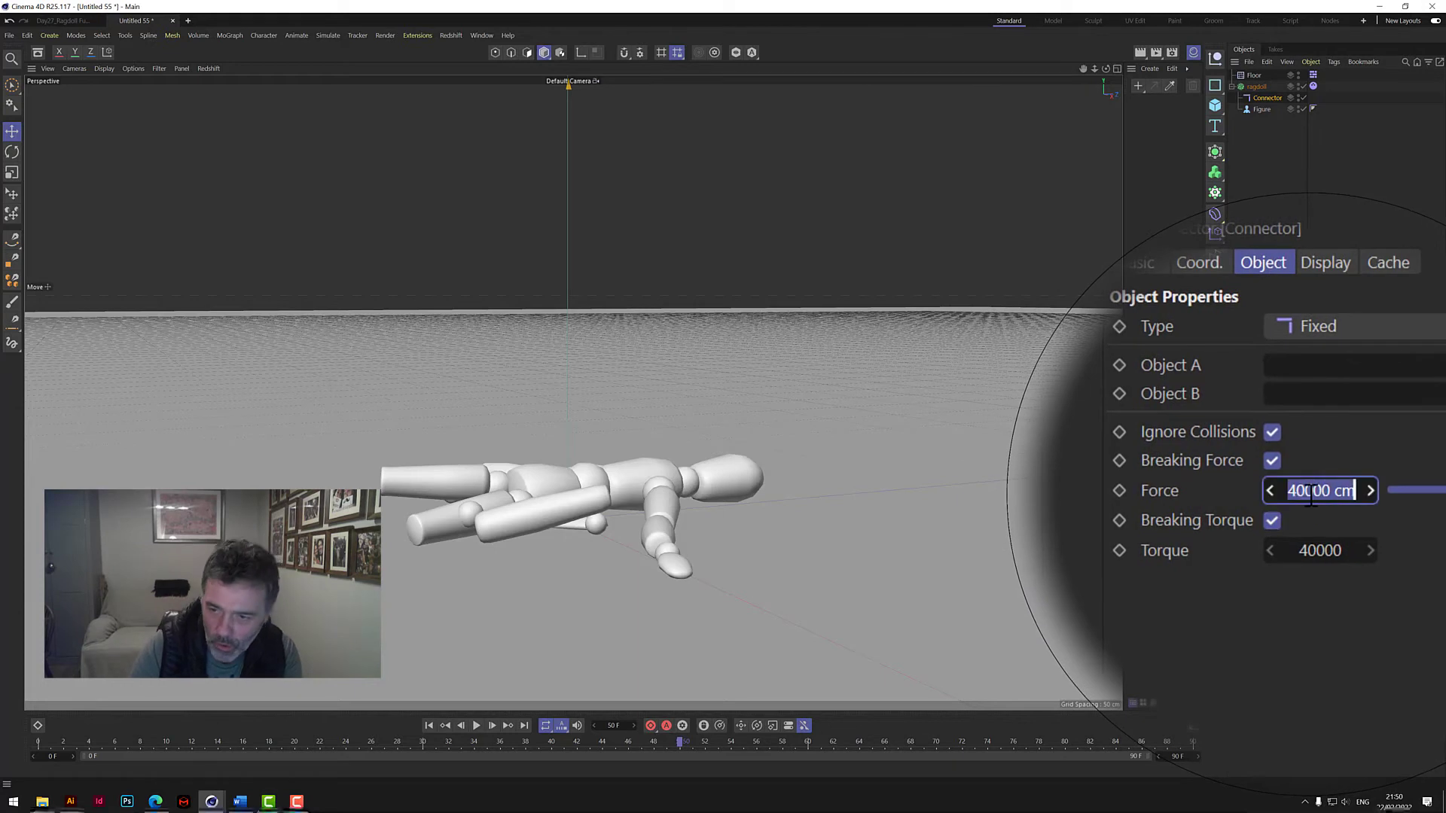
{"action": "left_click", "coordinate": [430, 725]}
{"action": "left_click", "coordinate": [474, 726]}
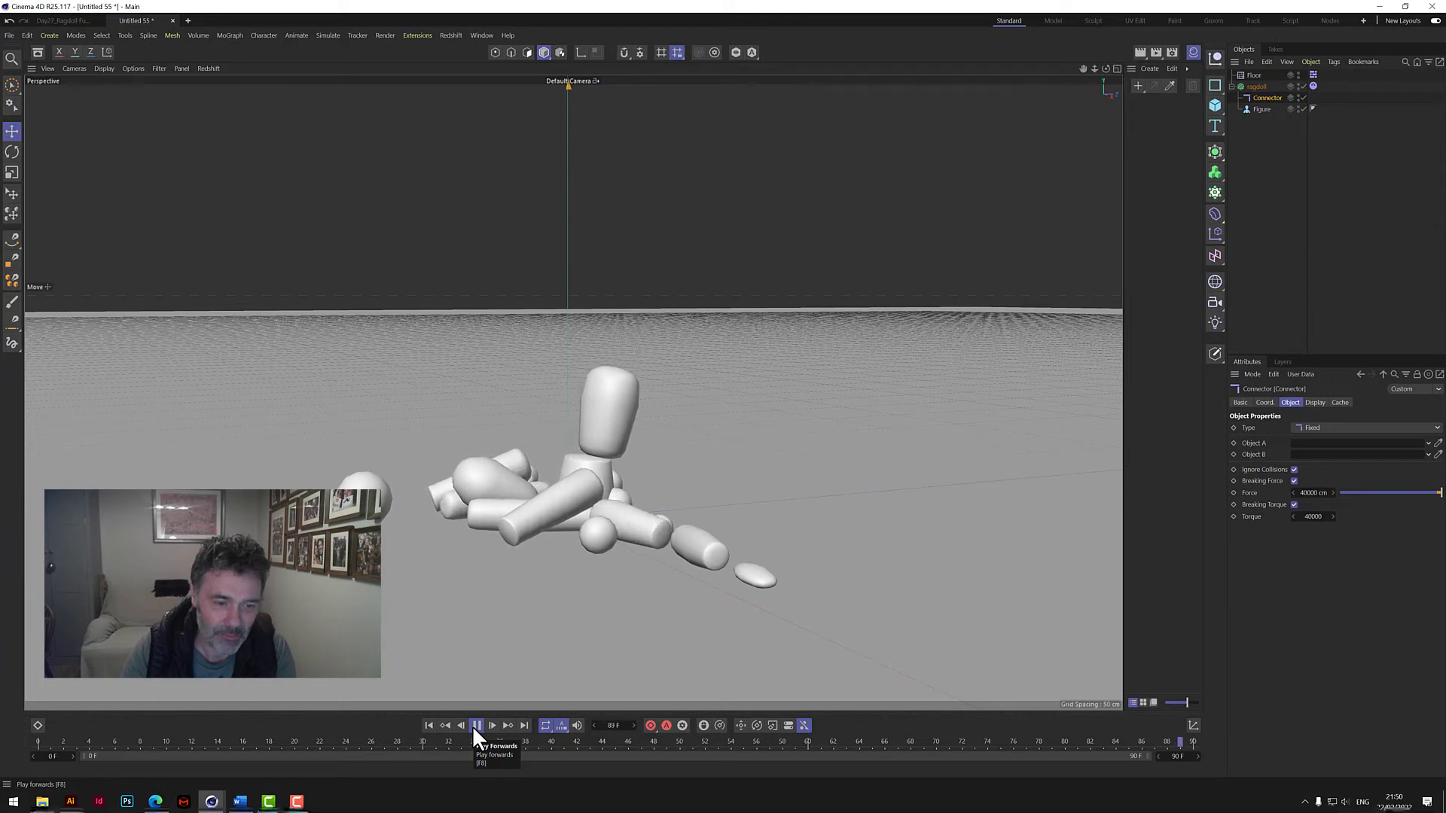
{"action": "left_click", "coordinate": [476, 725]}
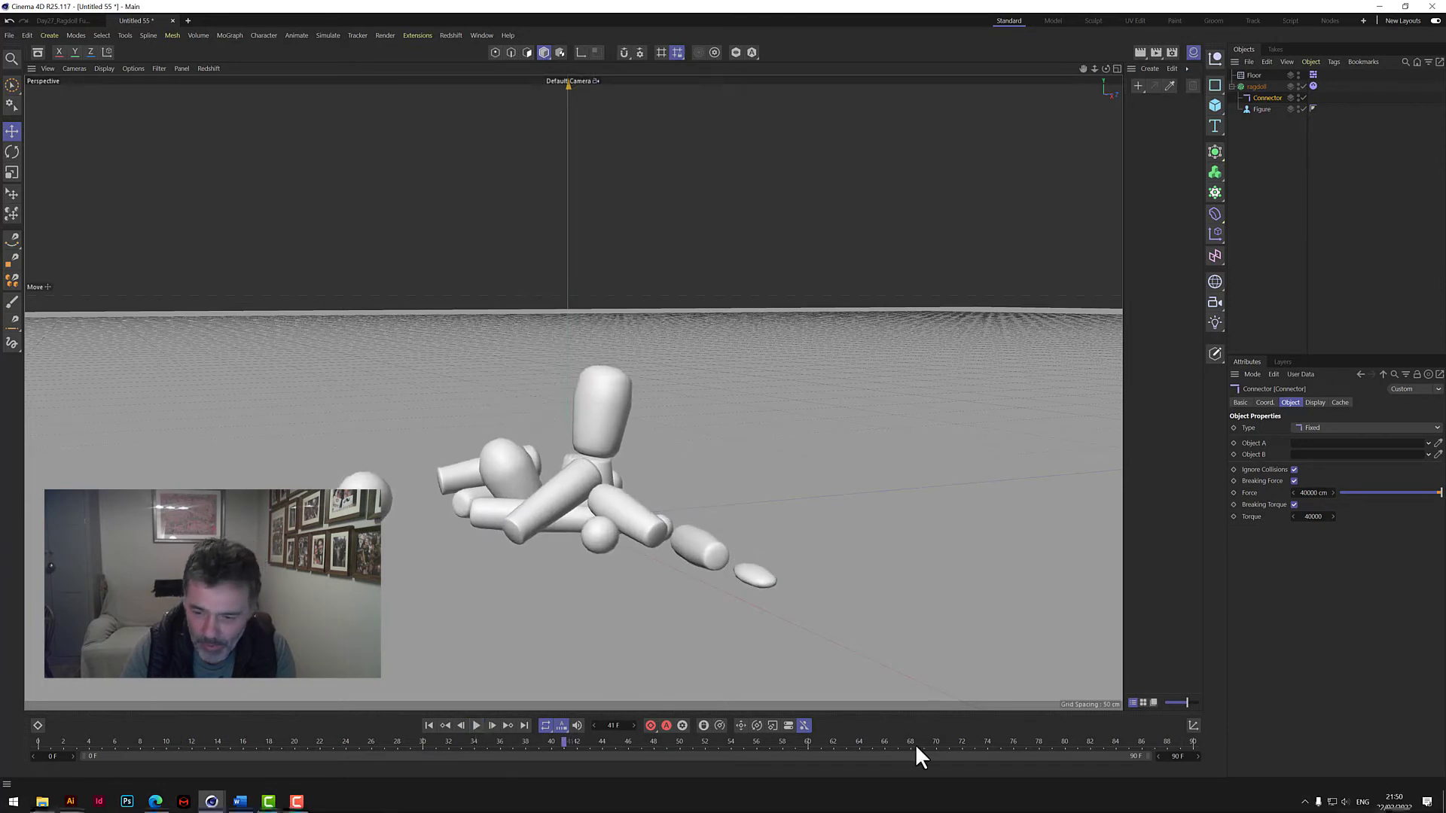
Step: Set the animation end frame to 300 and rewind to frame 0
{"action": "double_click", "coordinate": [1177, 757]}
{"action": "type", "text": "300"}
{"action": "key", "text": "Return"}
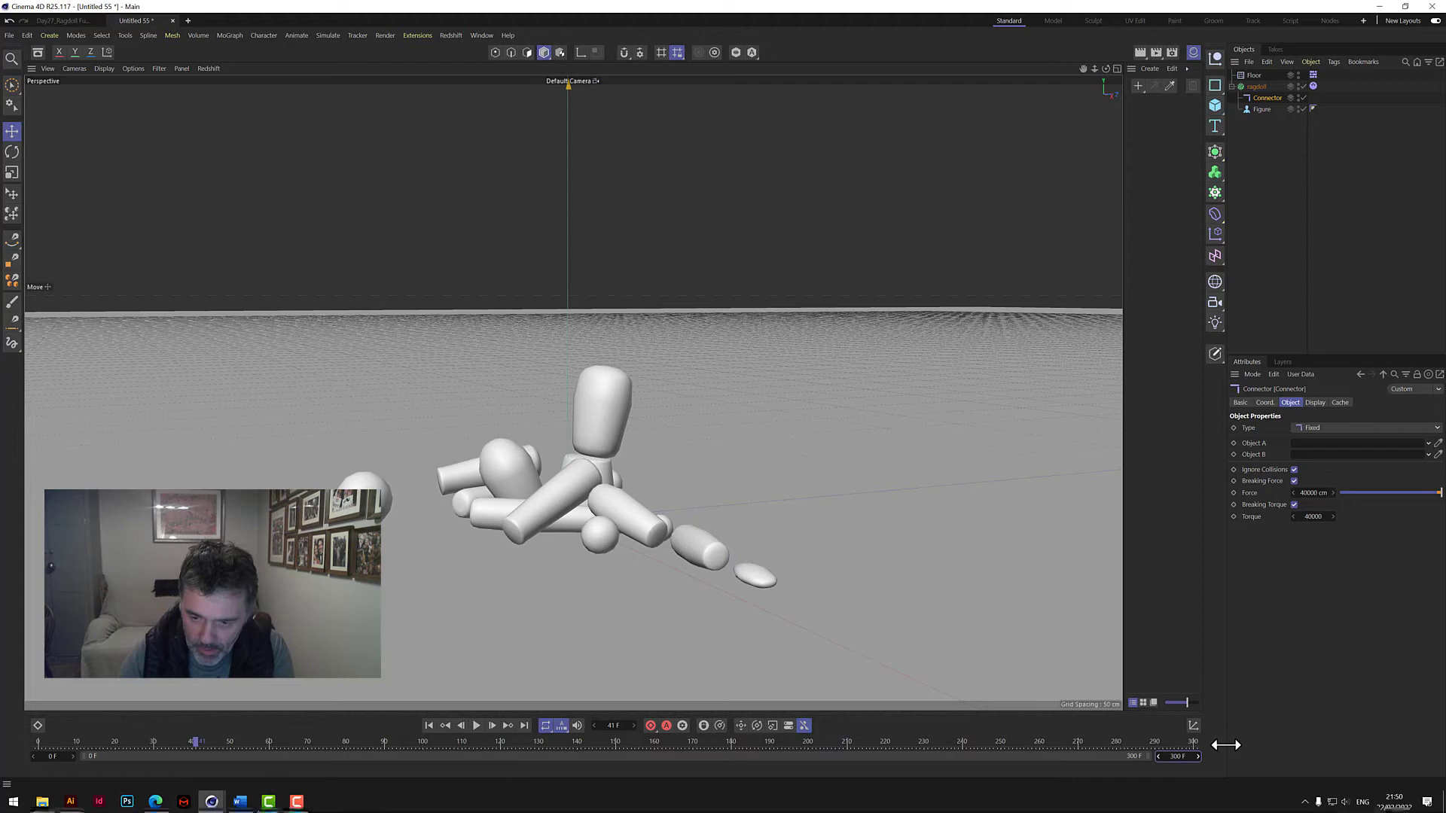
{"action": "left_click", "coordinate": [430, 725]}
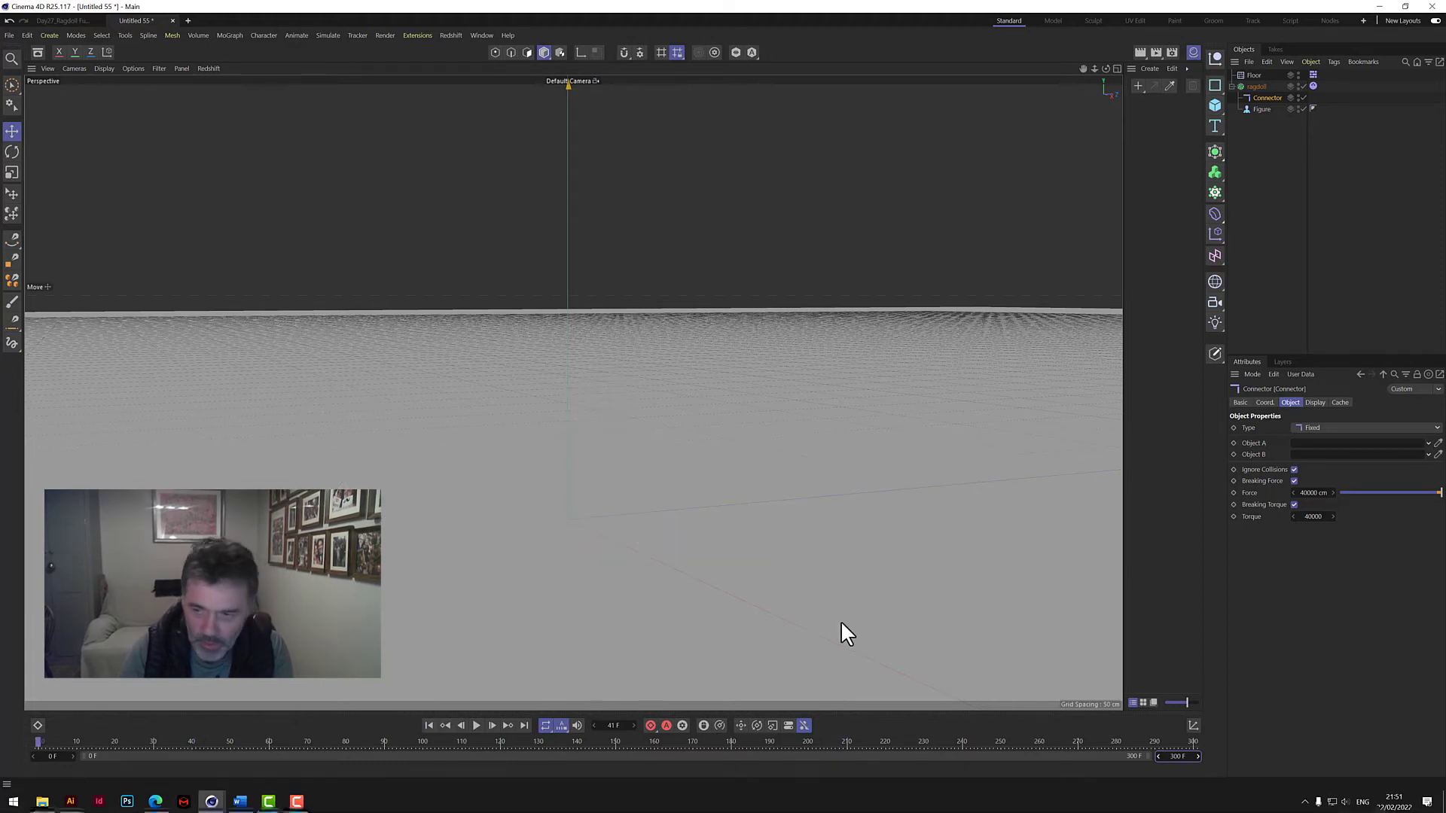
Step: Set the connector's Force and Torque to 400000 and replay the ragdoll's fall
{"action": "double_click", "coordinate": [1308, 493]}
{"action": "type", "text": "400000"}
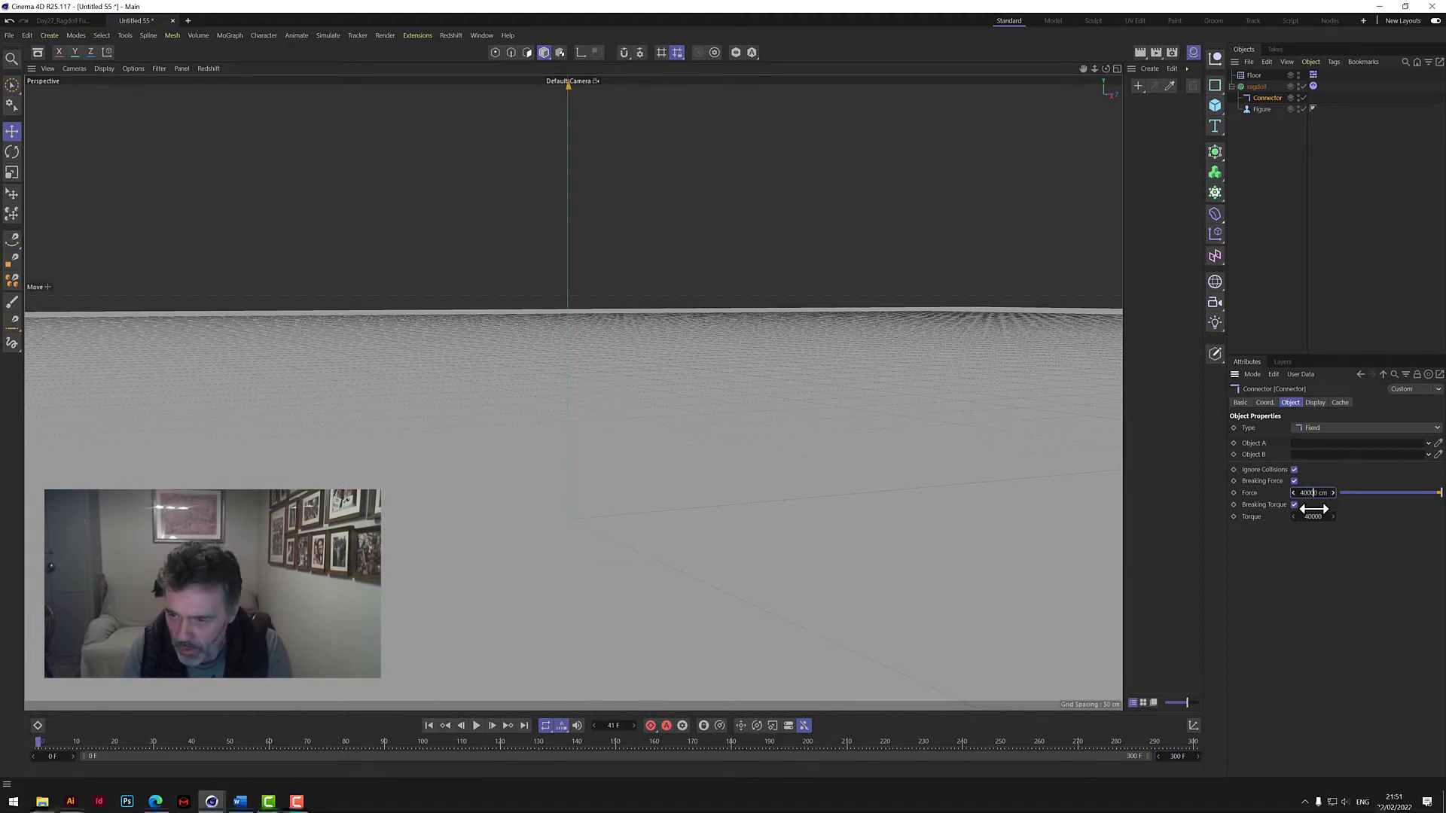
{"action": "double_click", "coordinate": [1314, 517]}
{"action": "type", "text": "40000"}
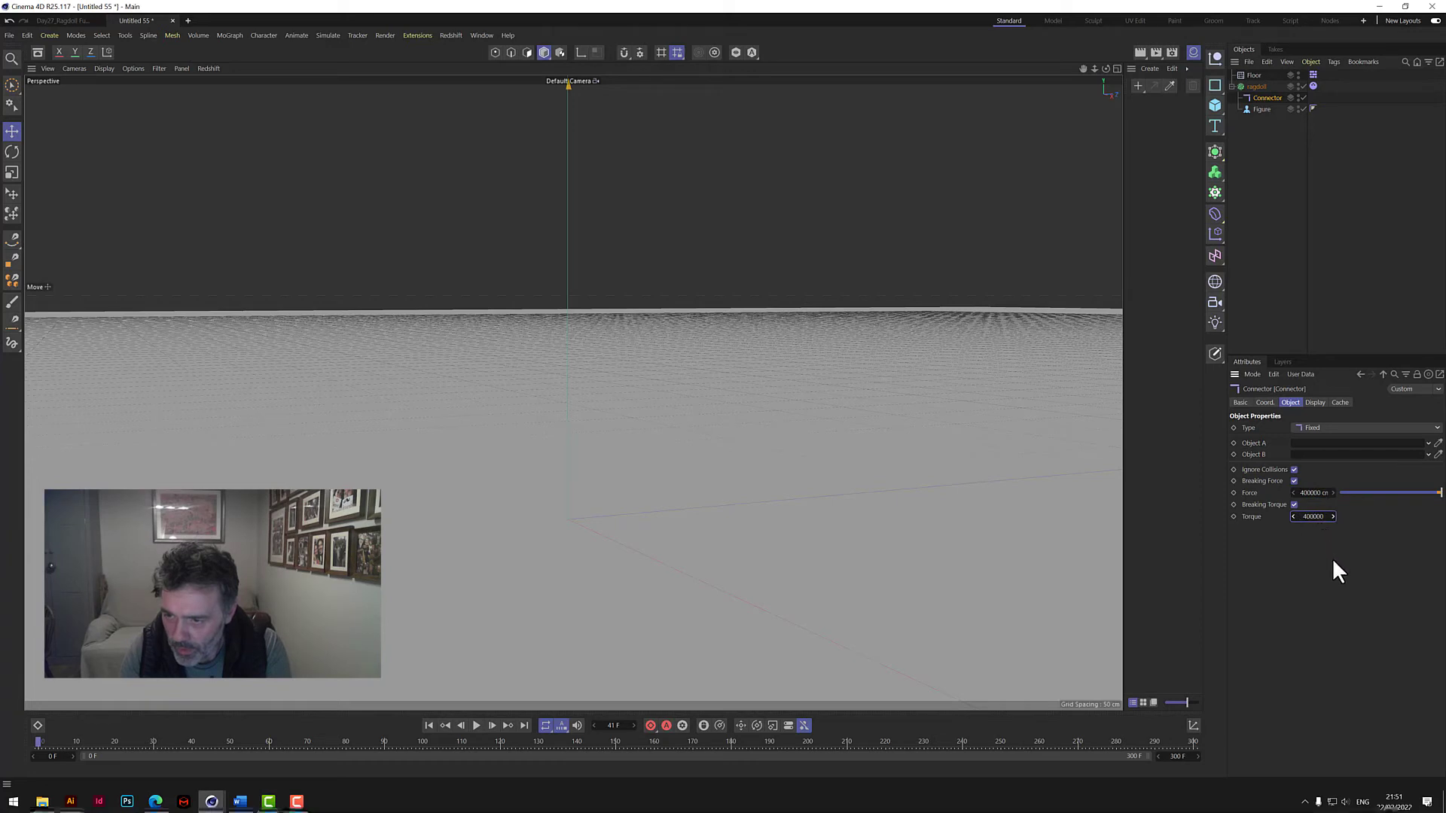
{"action": "type", "text": "0"}
{"action": "left_click", "coordinate": [428, 725]}
{"action": "left_click", "coordinate": [474, 725]}
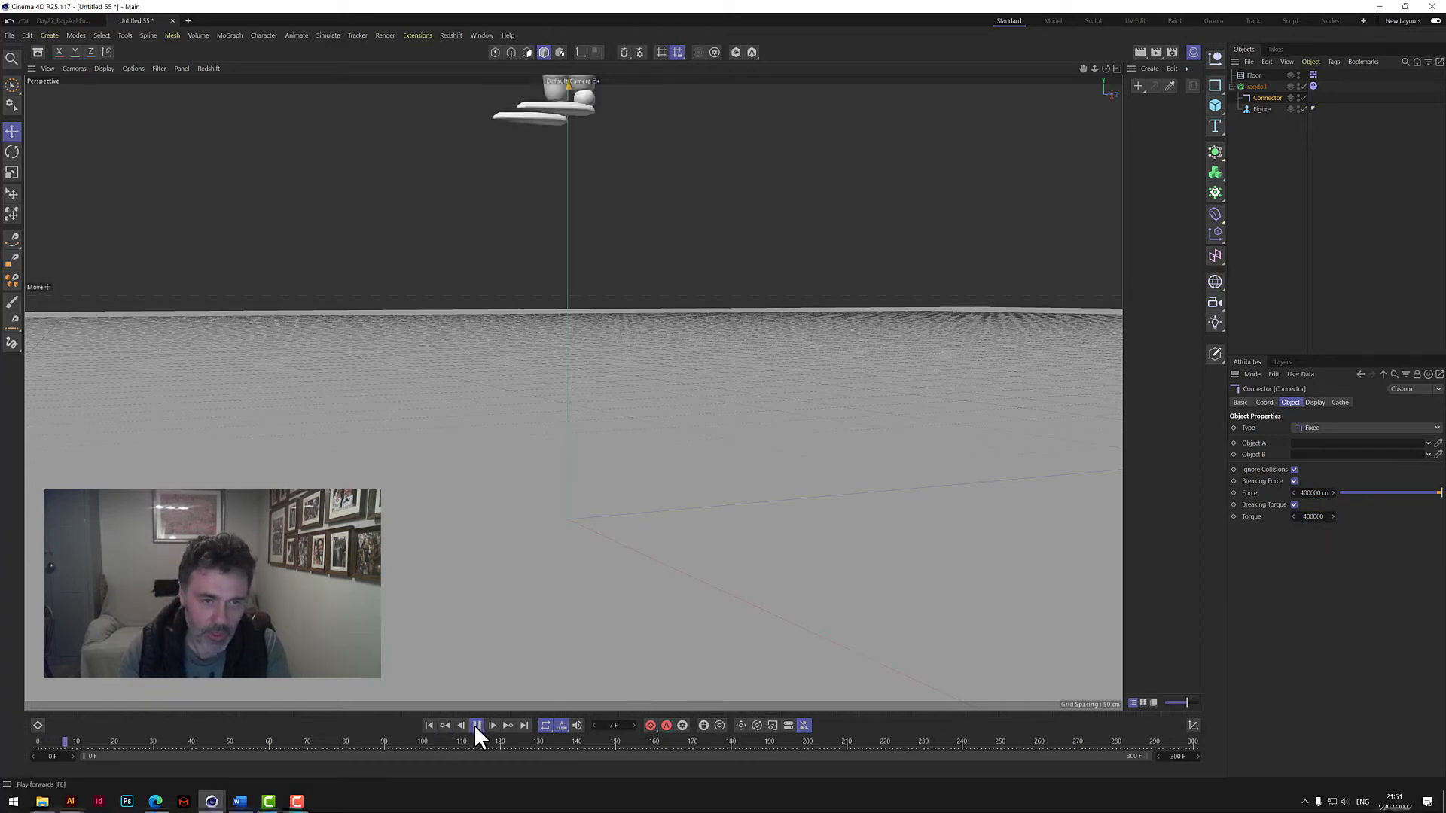
{"action": "left_click", "coordinate": [475, 725]}
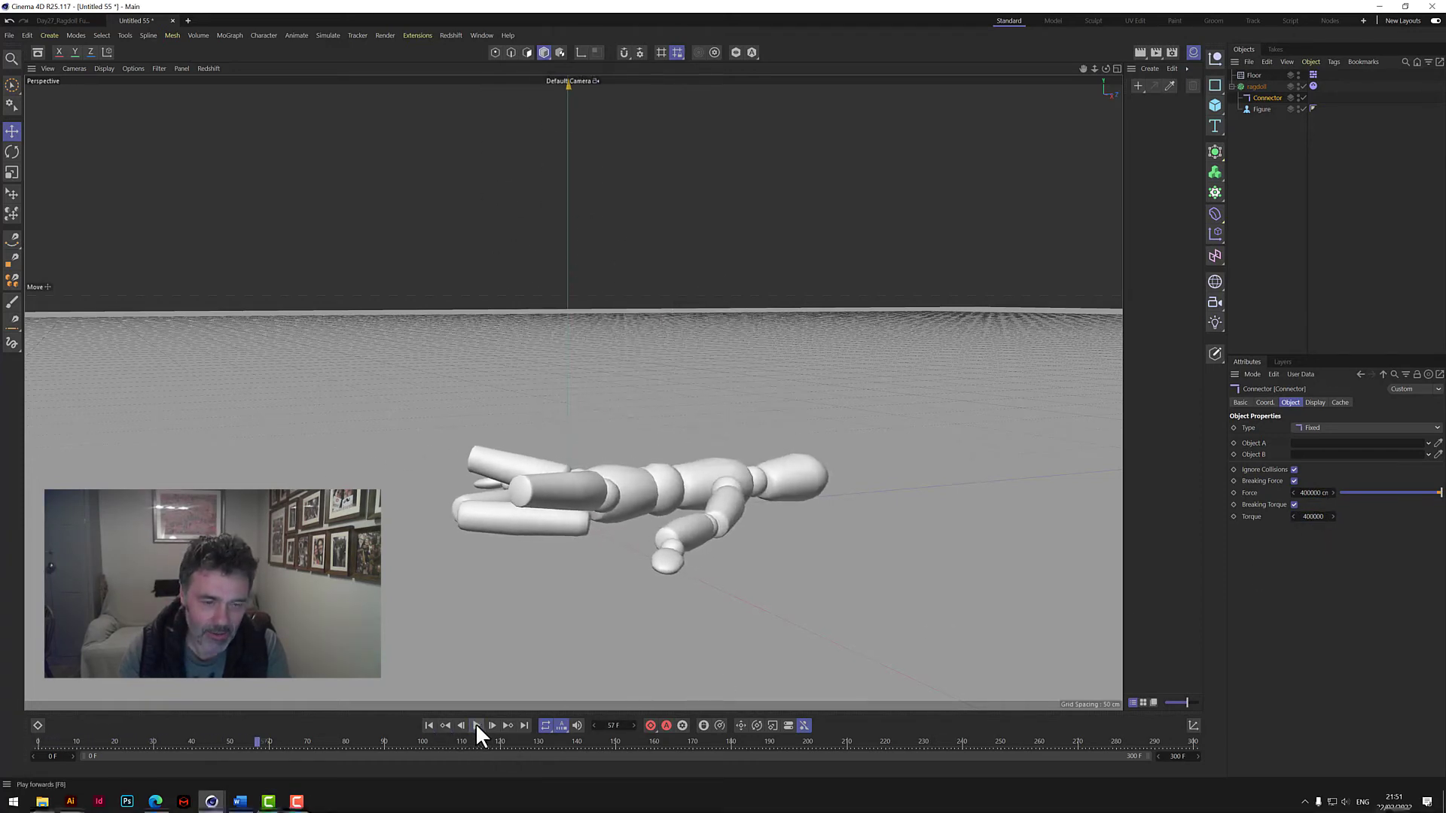
{"action": "mouse_move", "coordinate": [1094, 68]}
{"action": "left_mouse_down"}
{"action": "mouse_move", "coordinate": [1077, 82]}
{"action": "mouse_move", "coordinate": [1095, 66]}
{"action": "mouse_move", "coordinate": [1122, 83]}
{"action": "mouse_move", "coordinate": [1084, 91]}
{"action": "mouse_move", "coordinate": [1107, 71]}
{"action": "left_mouse_up"}
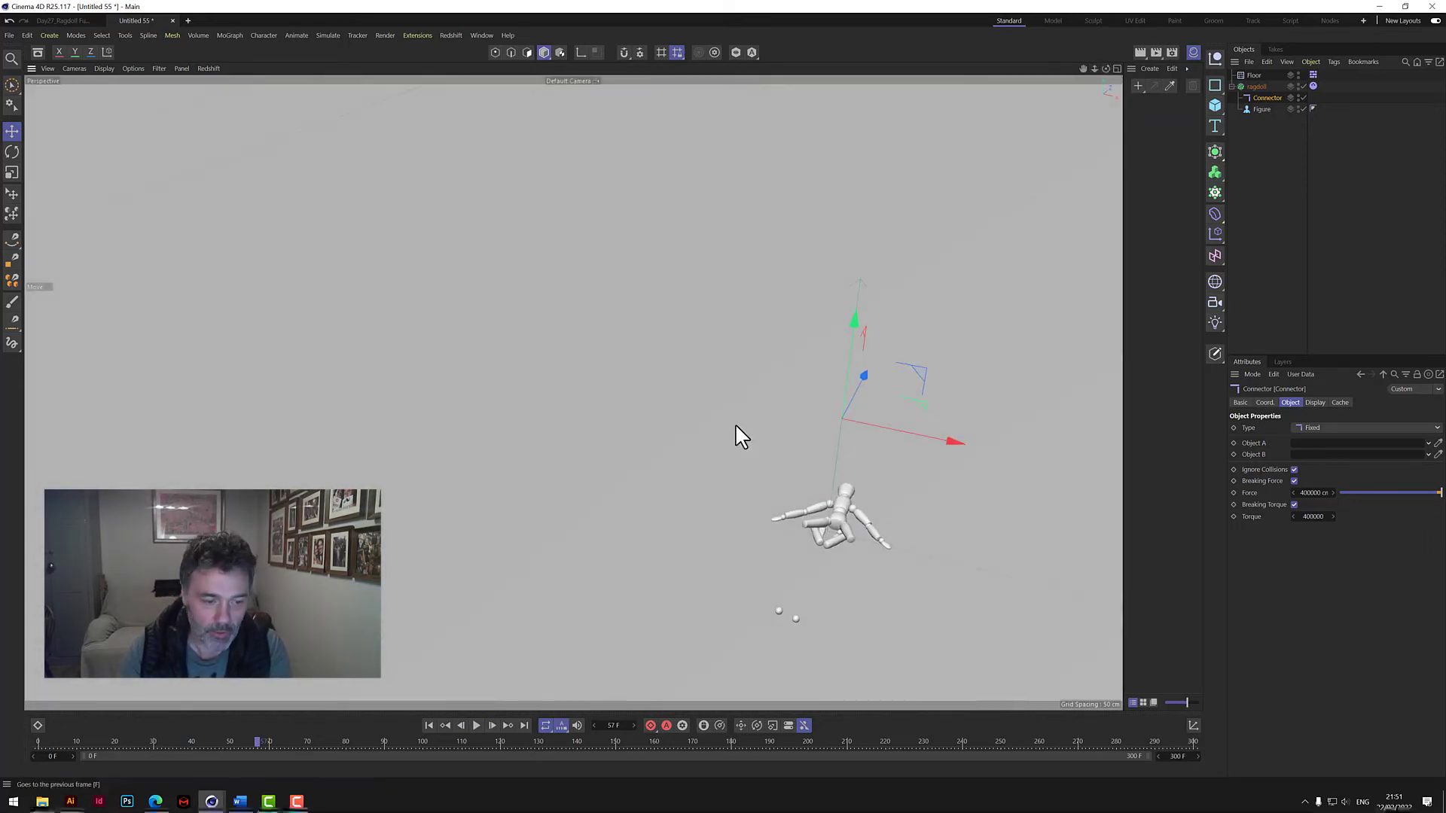
Step: Replay the ragdoll collapse from the start
{"action": "left_click", "coordinate": [426, 726]}
{"action": "left_click", "coordinate": [476, 726]}
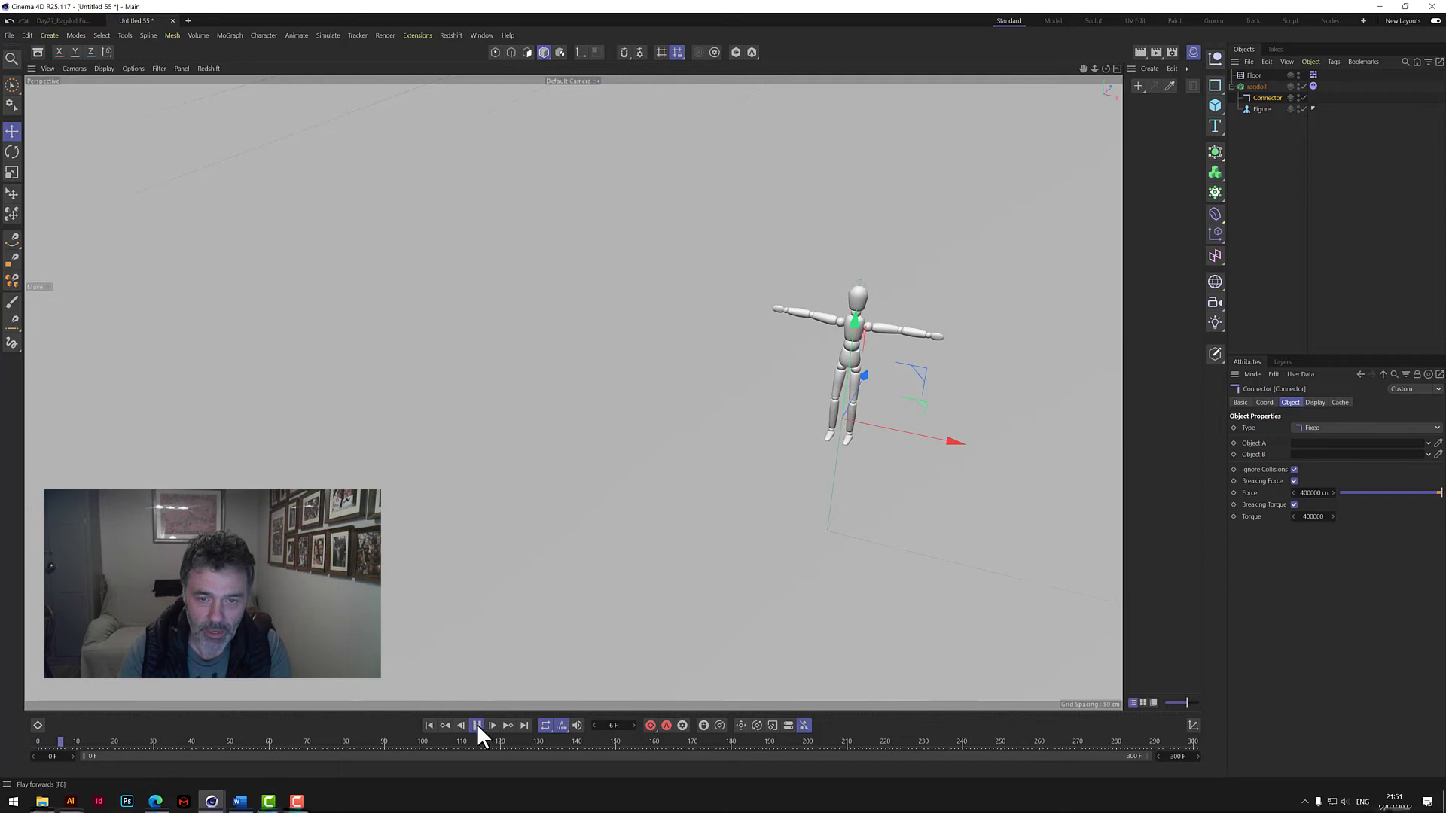
{"action": "left_click", "coordinate": [476, 725]}
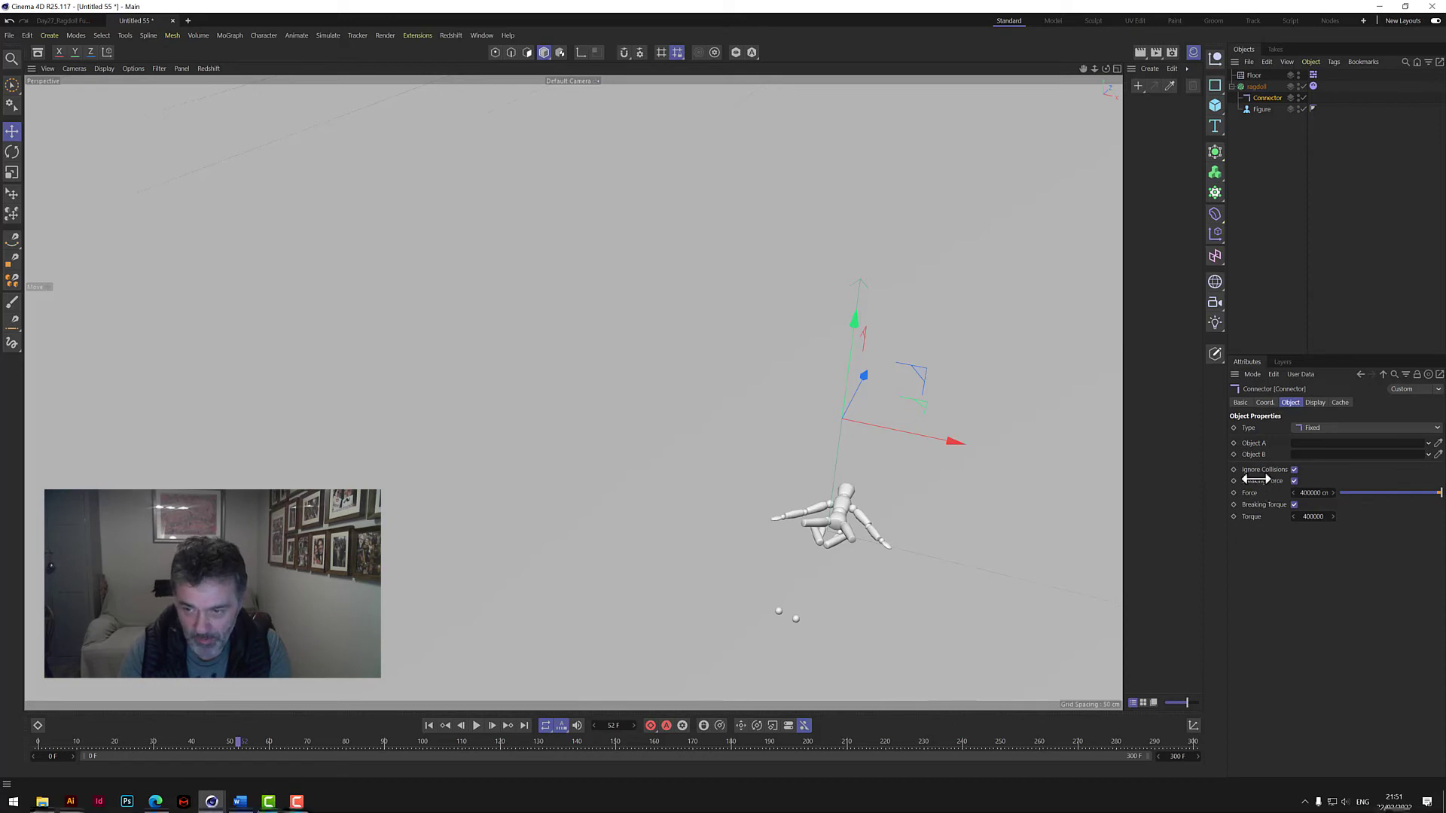
Step: Disable Breaking Force and Breaking Torque on the connector, replay, and rewind to frame 0
{"action": "left_click", "coordinate": [1294, 480]}
{"action": "left_click", "coordinate": [1294, 504]}
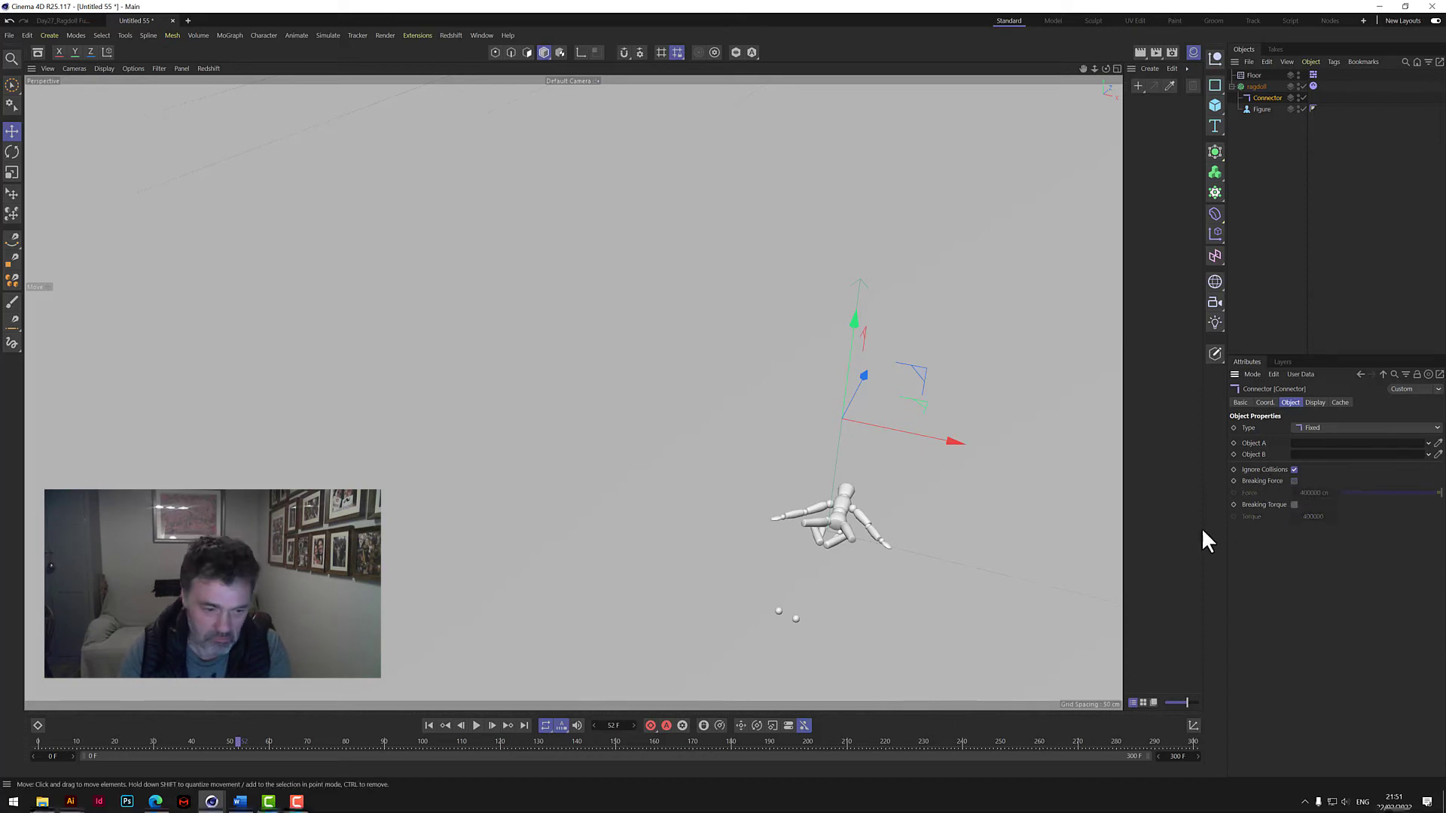
{"action": "left_click", "coordinate": [428, 725]}
{"action": "left_click", "coordinate": [476, 724]}
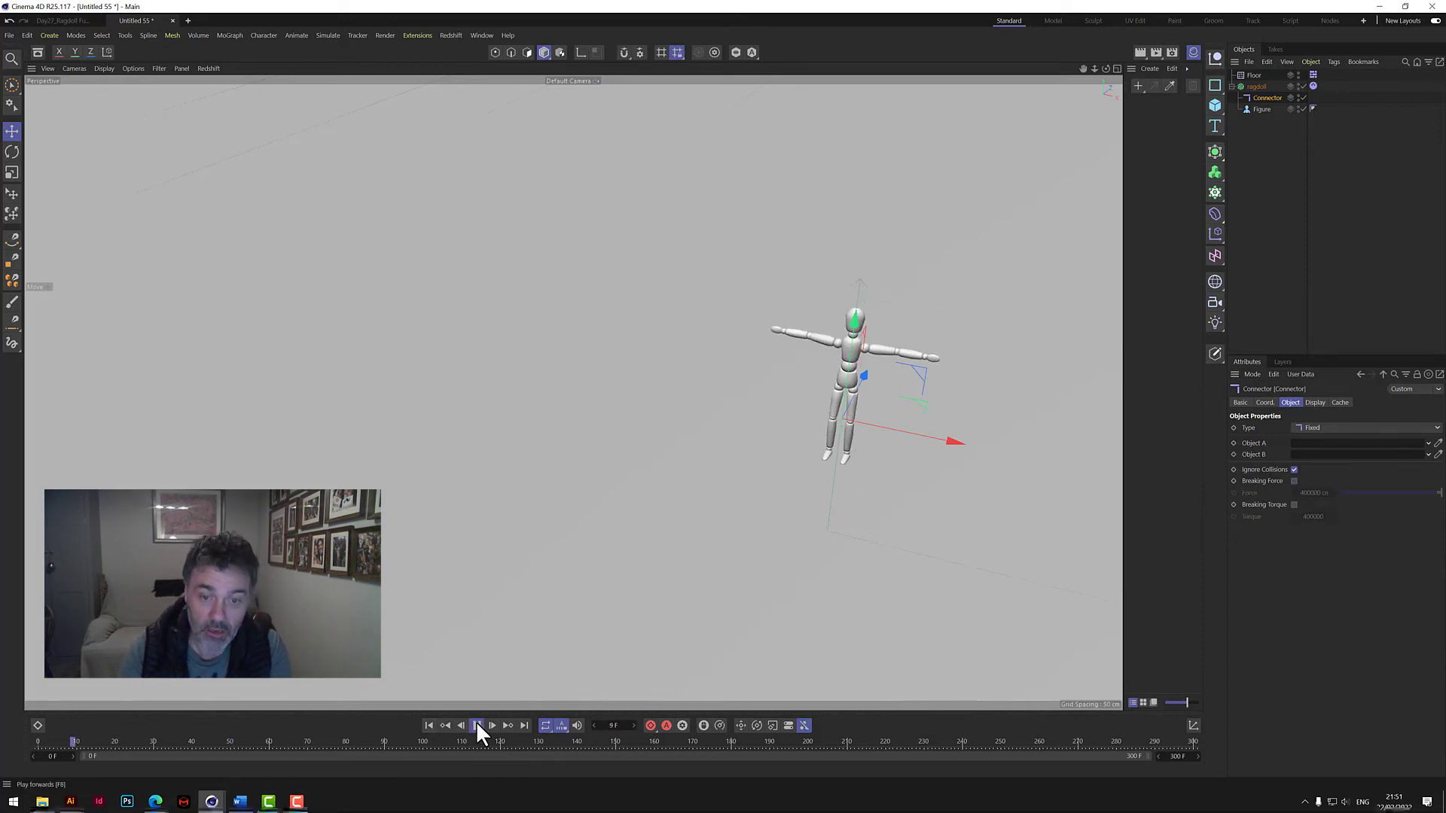
{"action": "left_click", "coordinate": [475, 721]}
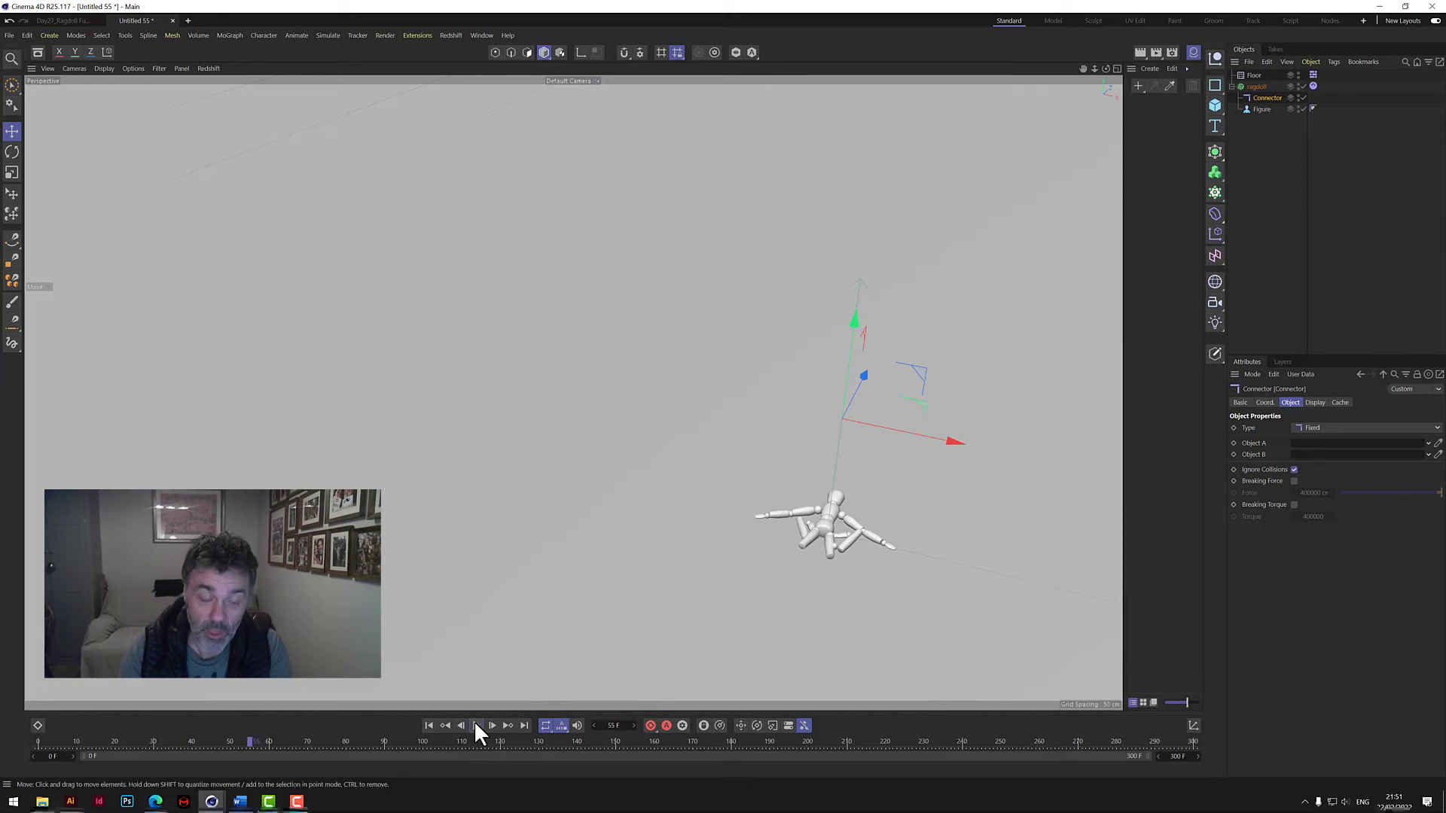
{"action": "left_click", "coordinate": [429, 724]}
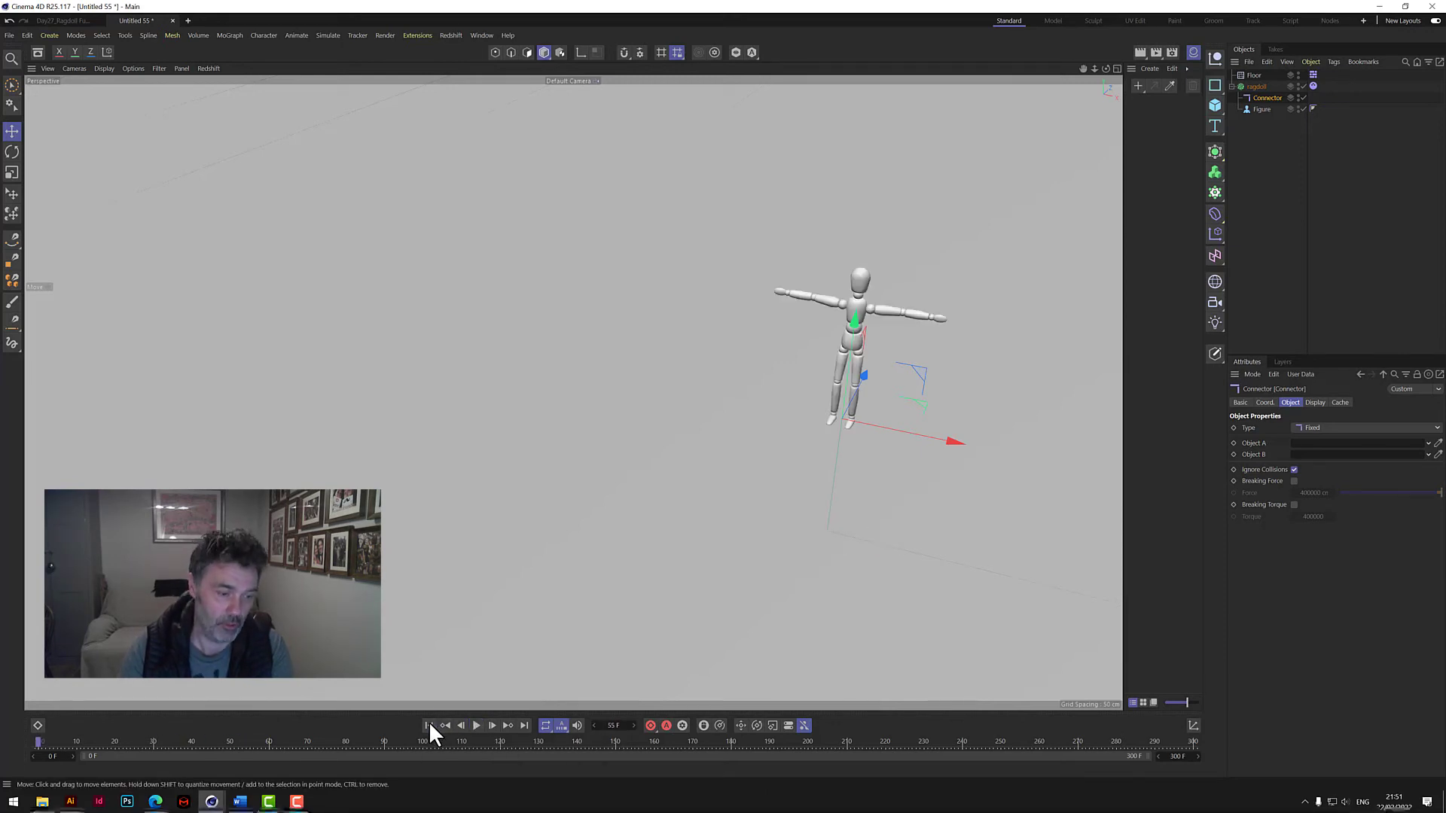
Step: Open the rendered red-figure demo in the Picture Viewer at its first frame, zoomed in
{"action": "left_click", "coordinate": [476, 38]}
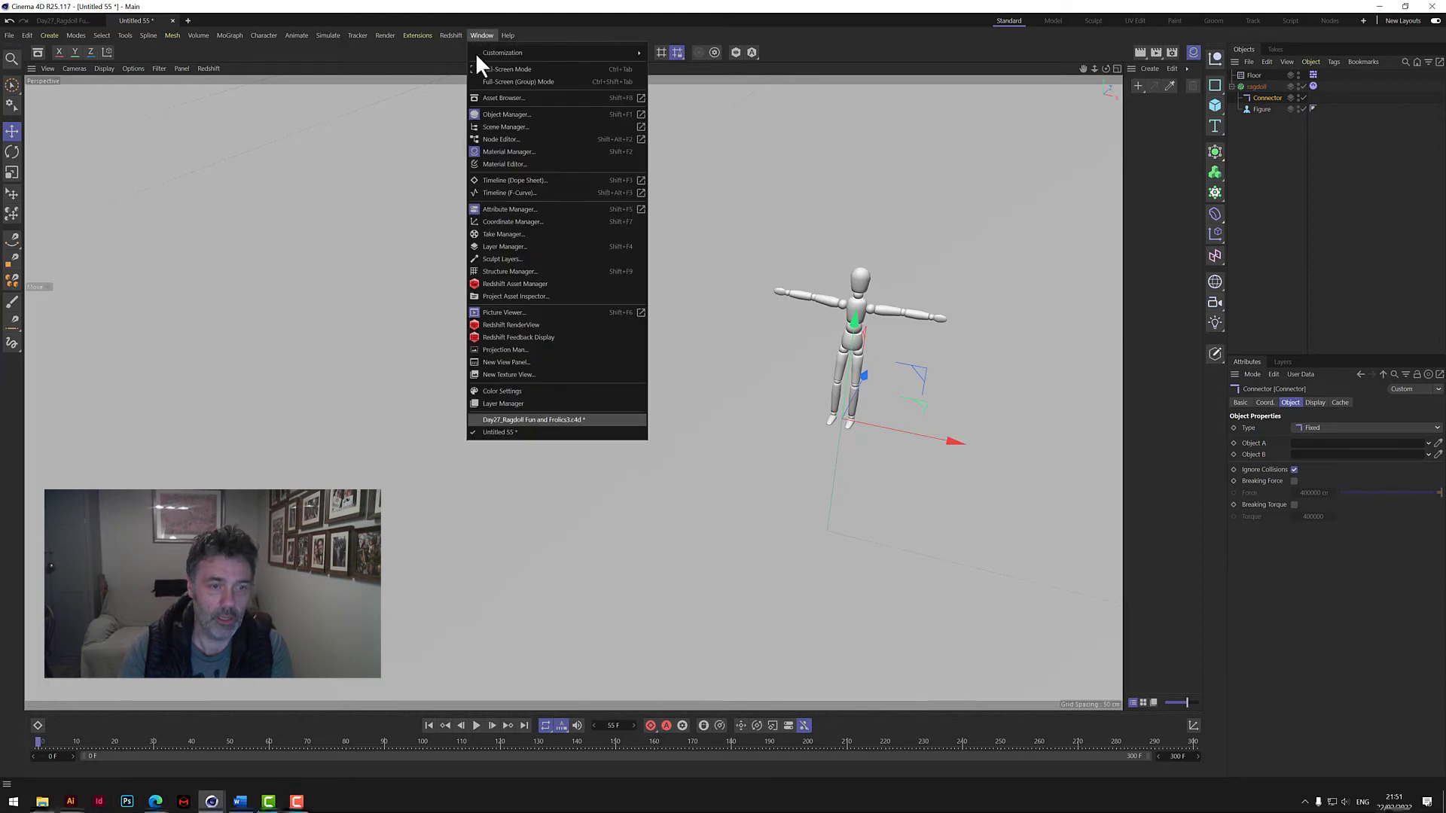
{"action": "left_click", "coordinate": [517, 311]}
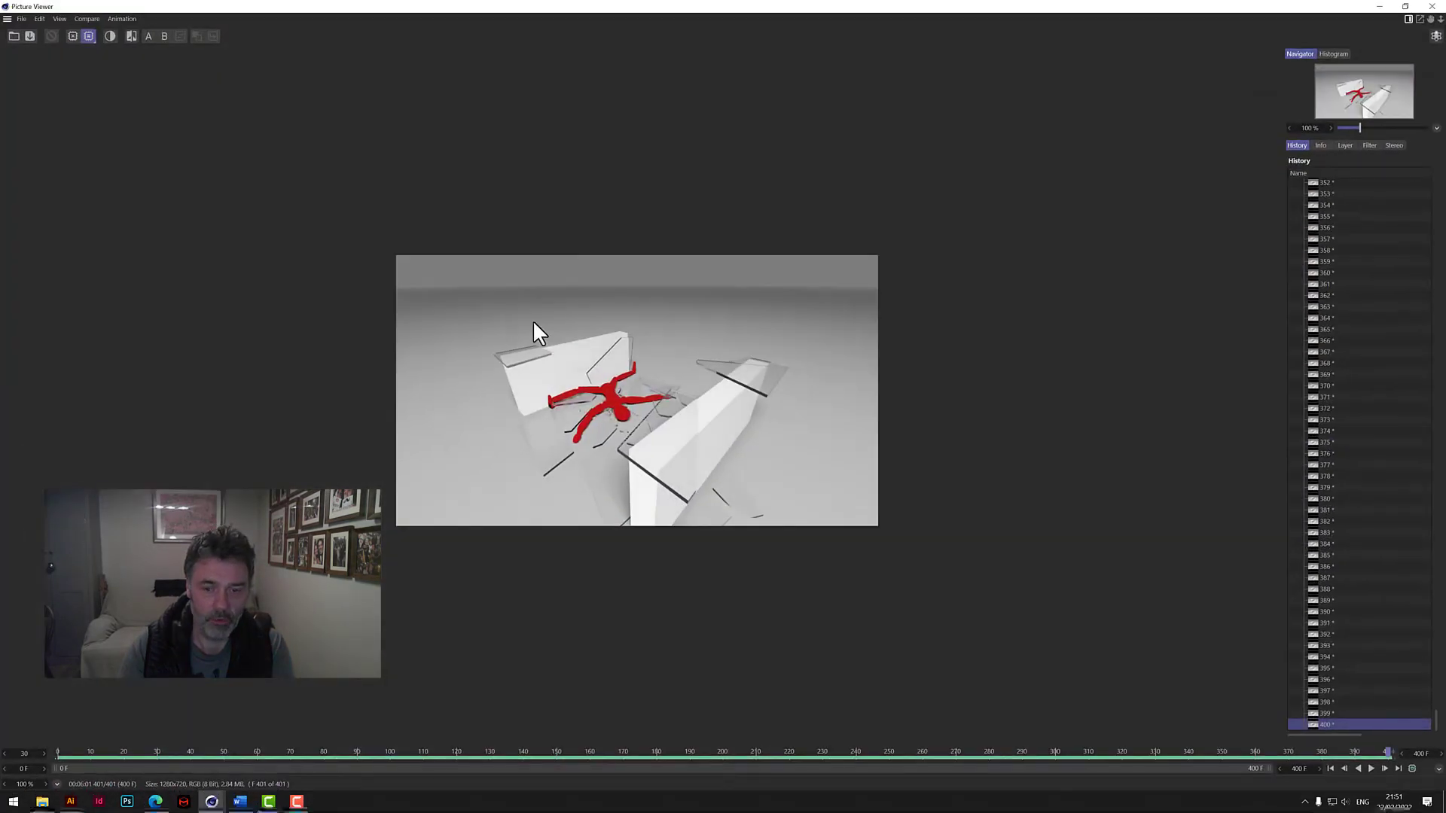
{"action": "left_click", "coordinate": [1330, 768]}
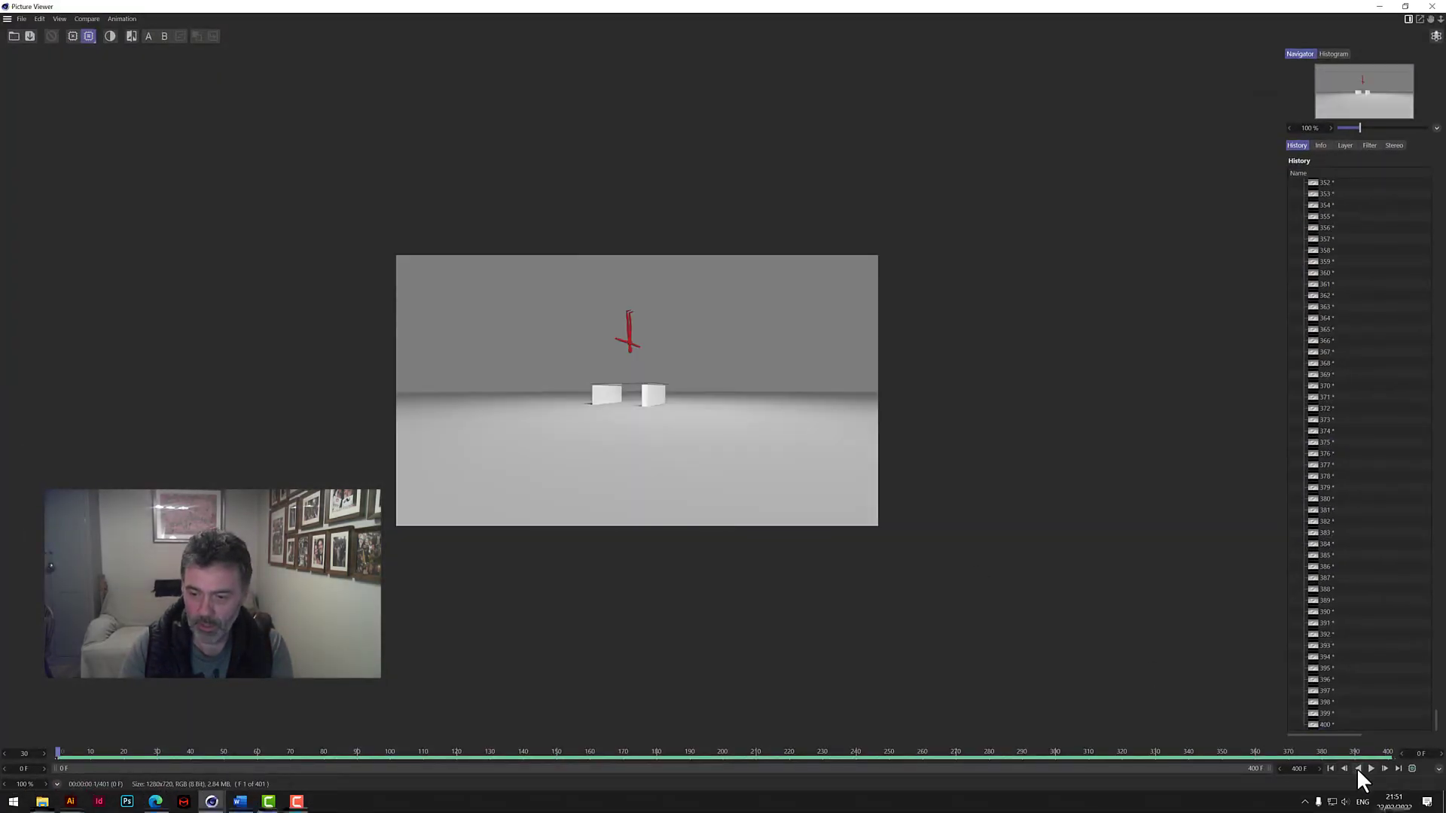
{"action": "scroll", "coordinate": [1272, 708], "scroll_direction": "up", "scroll_amount": 2}
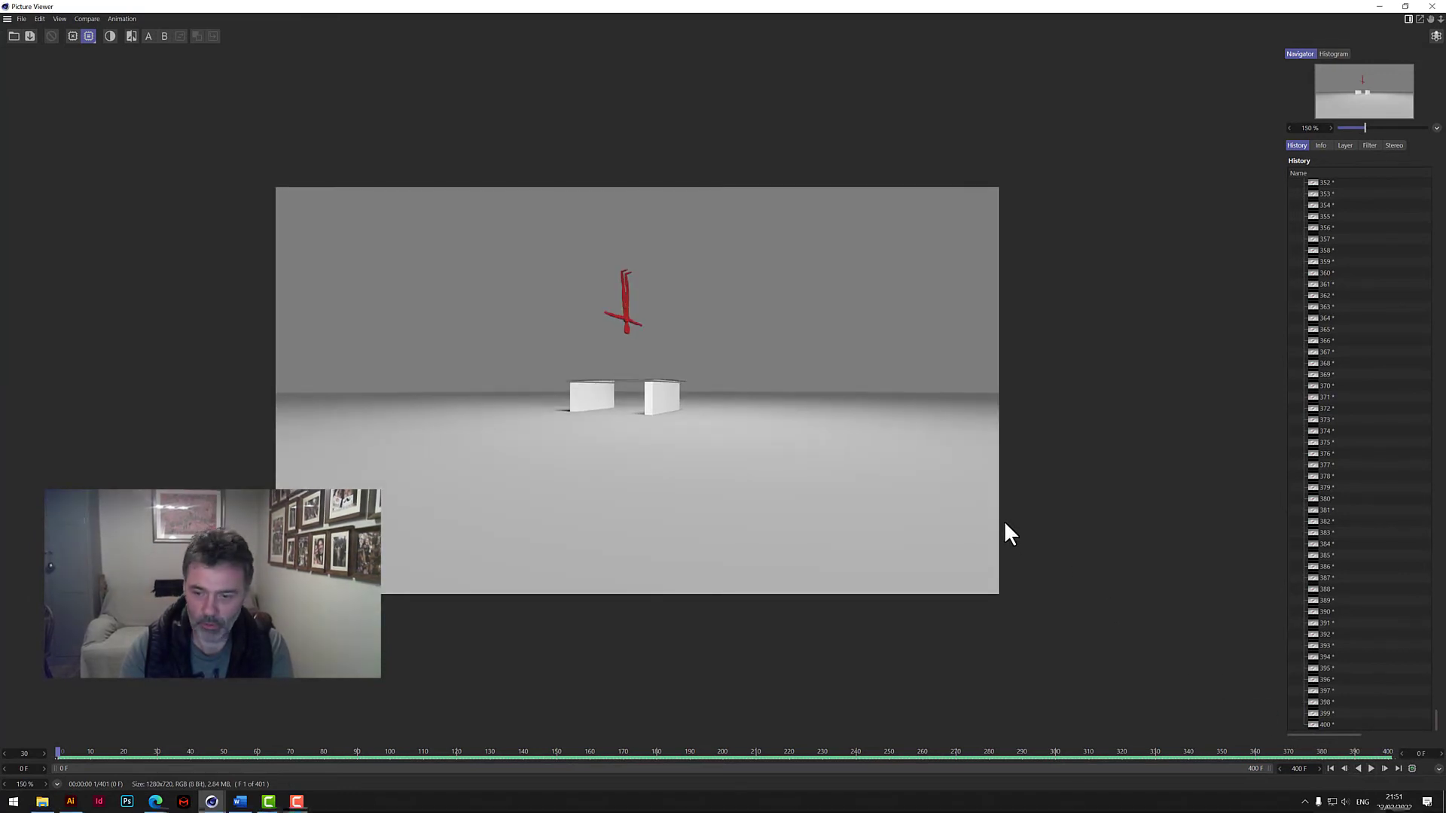
{"action": "scroll", "coordinate": [1006, 522], "scroll_direction": "up", "scroll_amount": 1}
{"action": "scroll", "coordinate": [1005, 521], "scroll_direction": "down", "scroll_amount": 1}
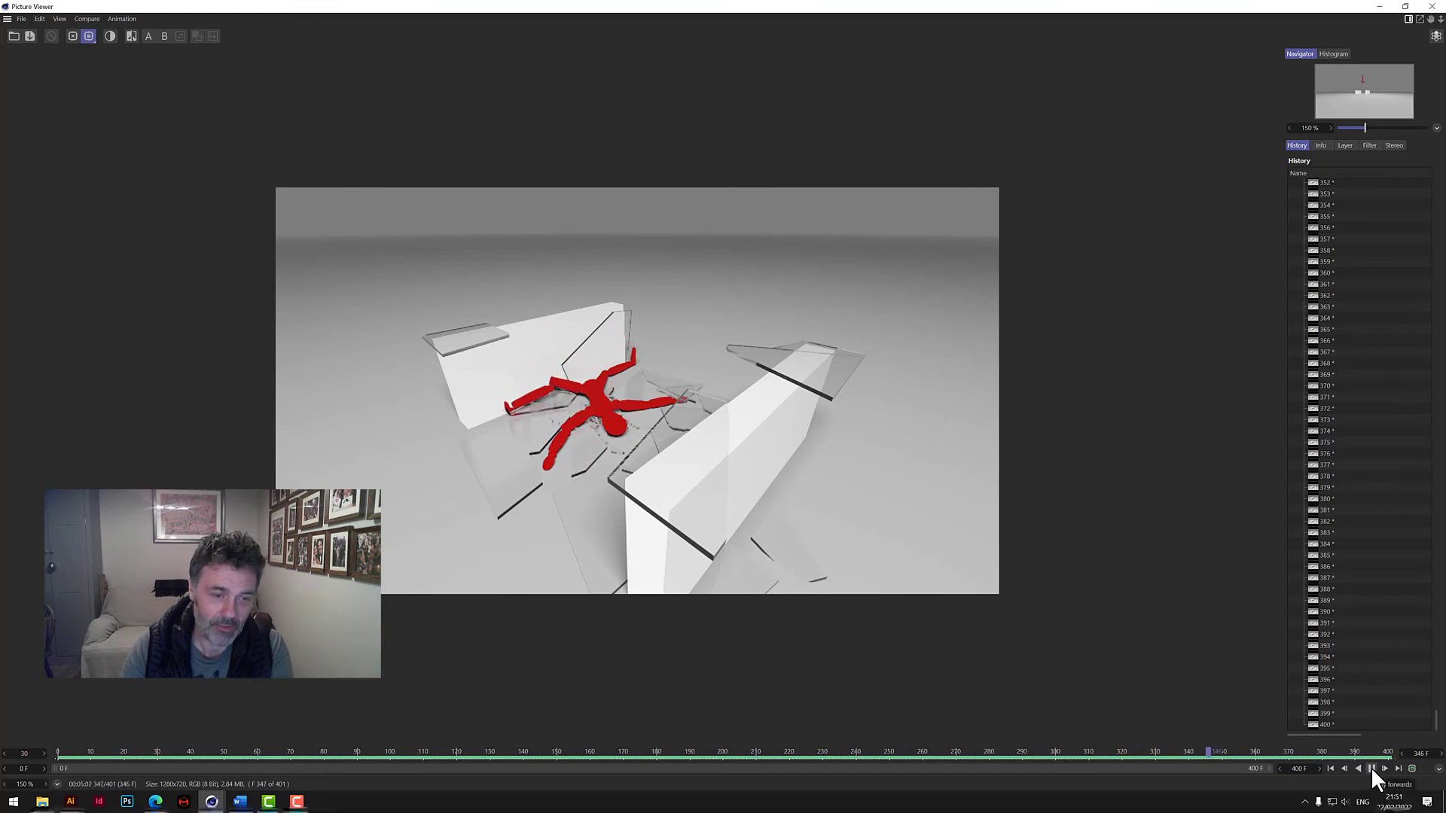
{"action": "left_click", "coordinate": [1370, 766]}
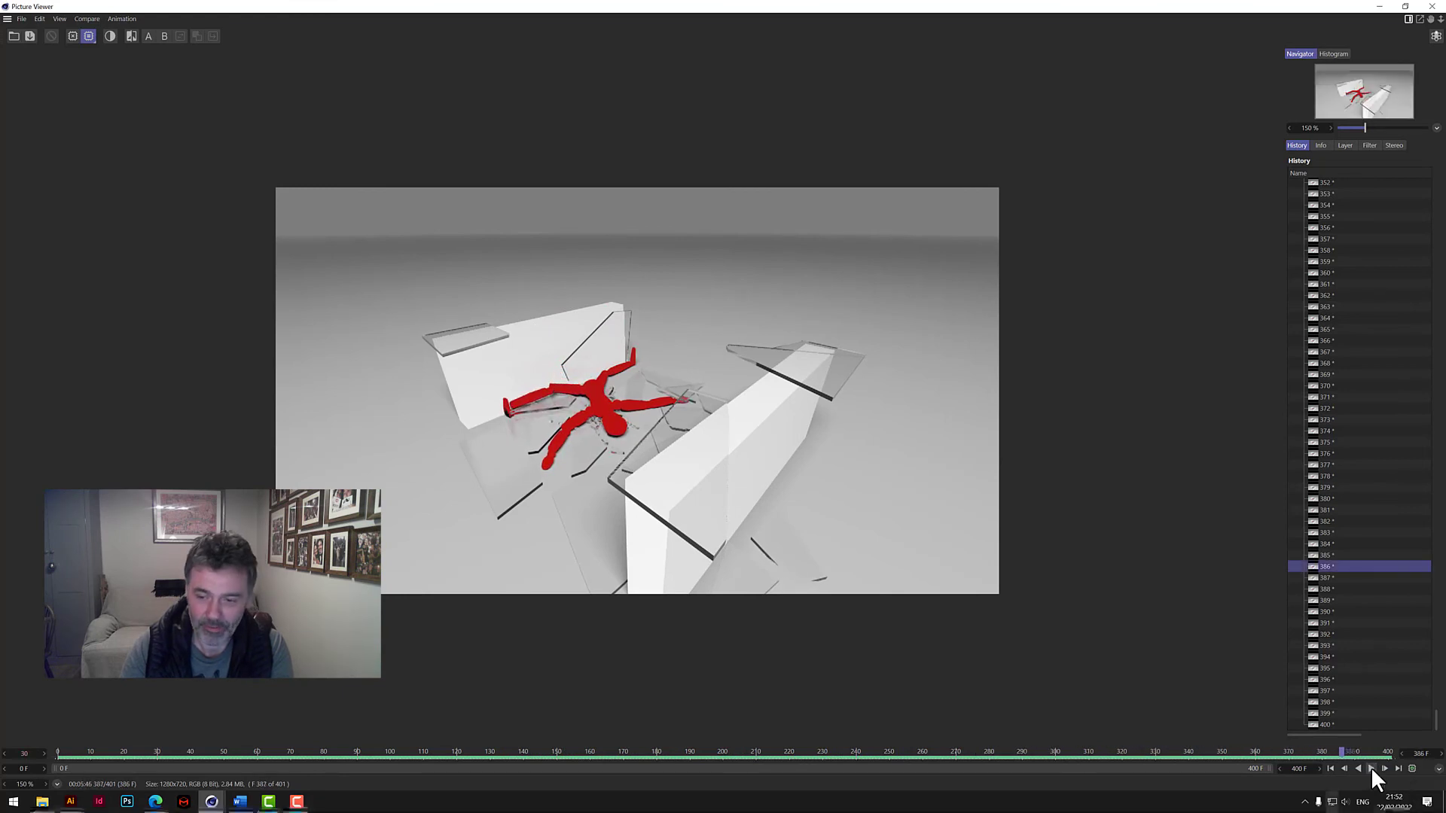